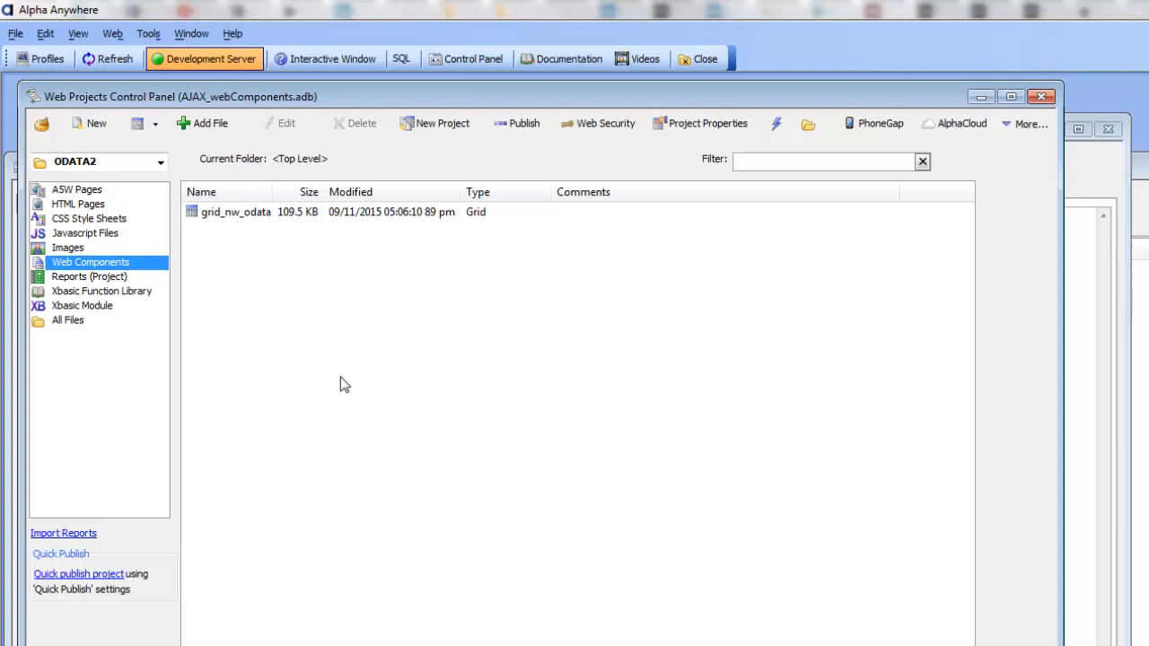
- Open the grid_nw_odata grid's AlphaDAO query settings and bring up the saved connections
double_click(225, 216)
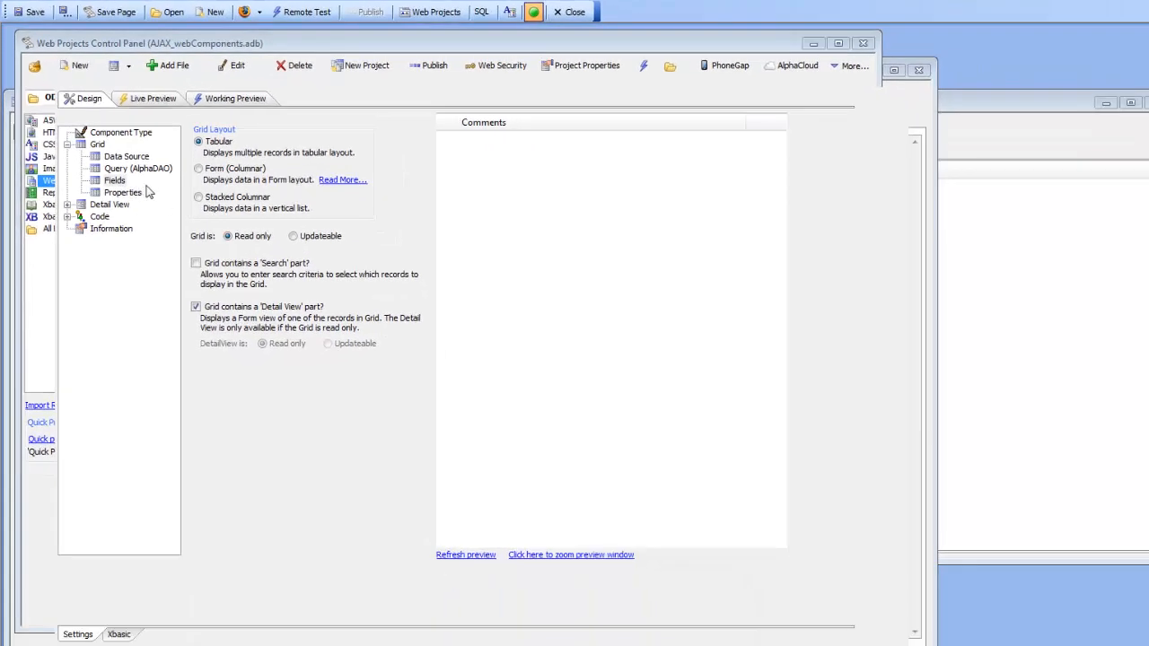
click(151, 169)
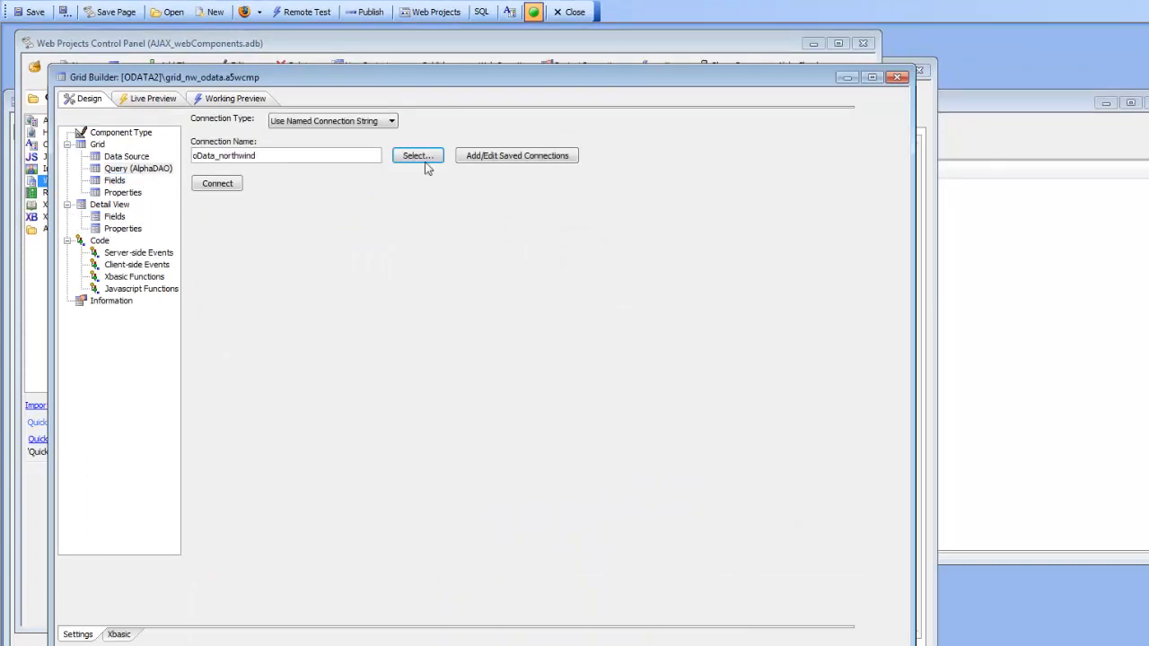
click(495, 159)
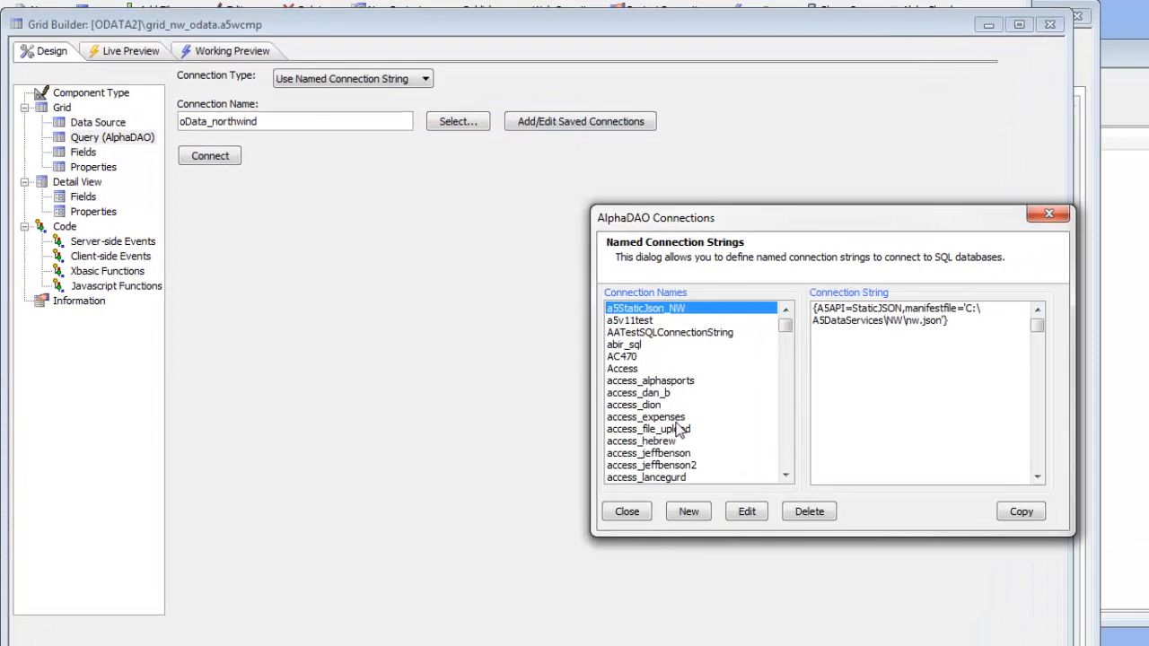
- Examine the connection string of the oData_northwind named connection, highlighting its base URL
click(646, 432)
key(o)
scroll(682, 444, down, 2)
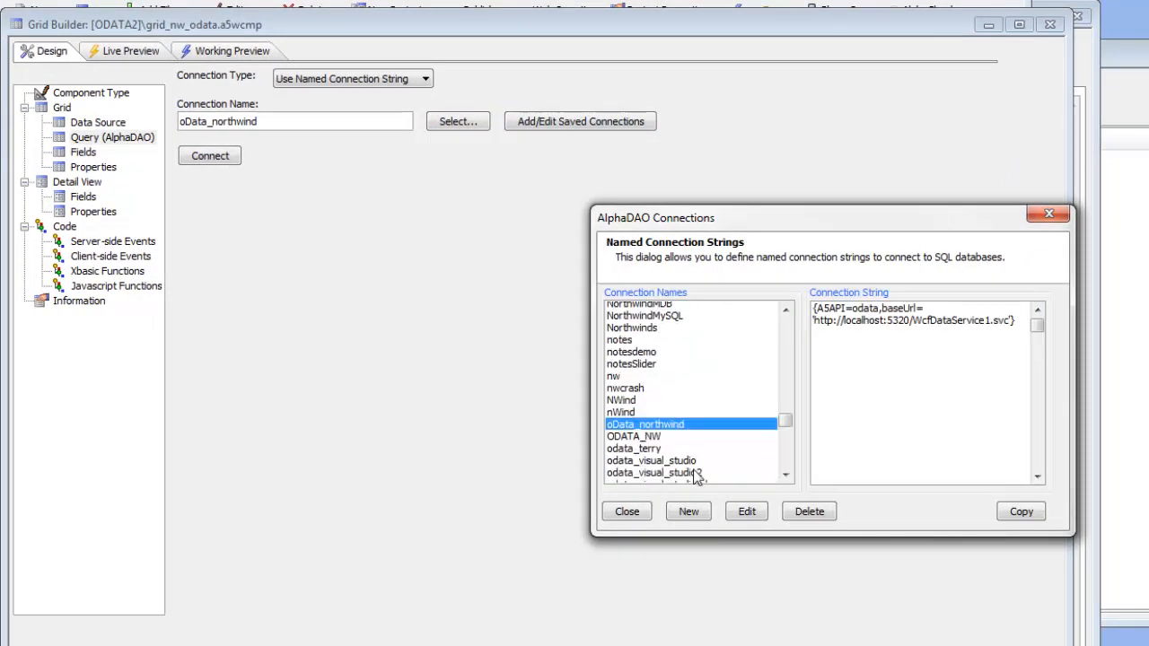
drag(709, 217, 376, 149)
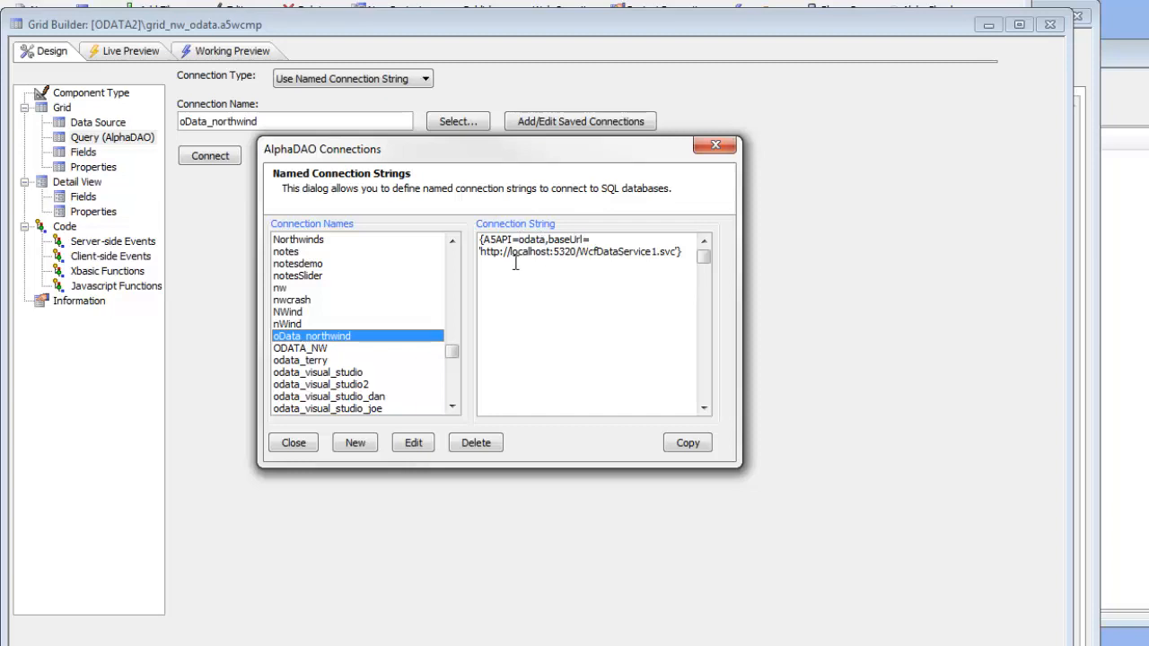
drag(482, 253, 675, 253)
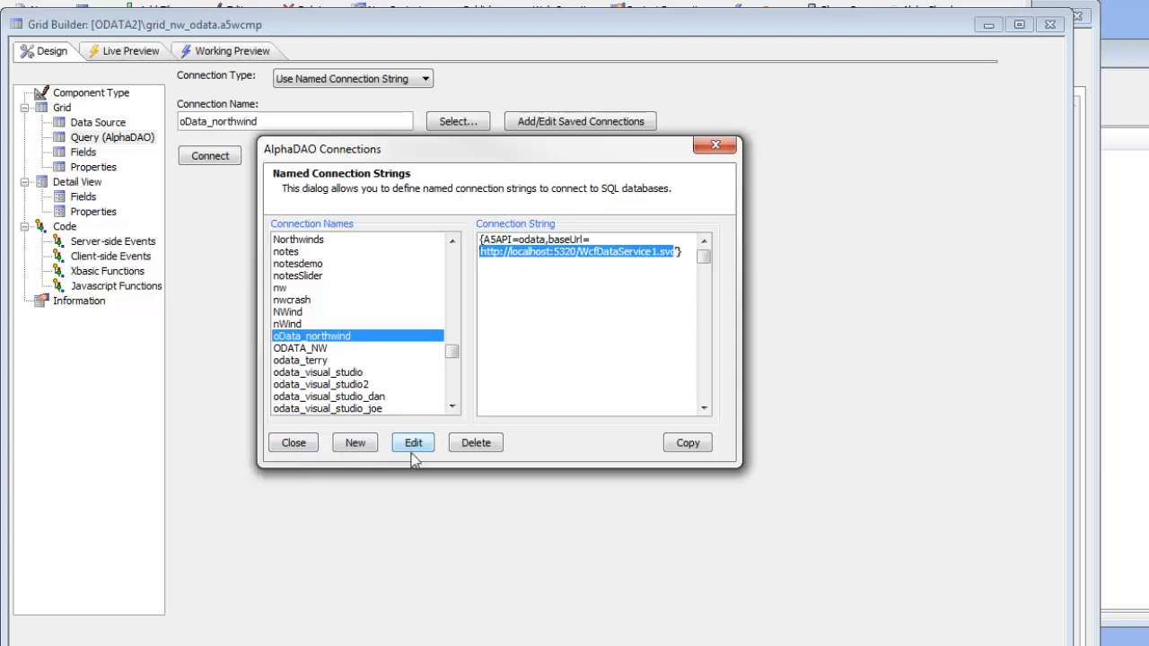
- Start building a new named connection of the odata type from the DbaaS APIs, cancel it, and close the saved connections
click(355, 444)
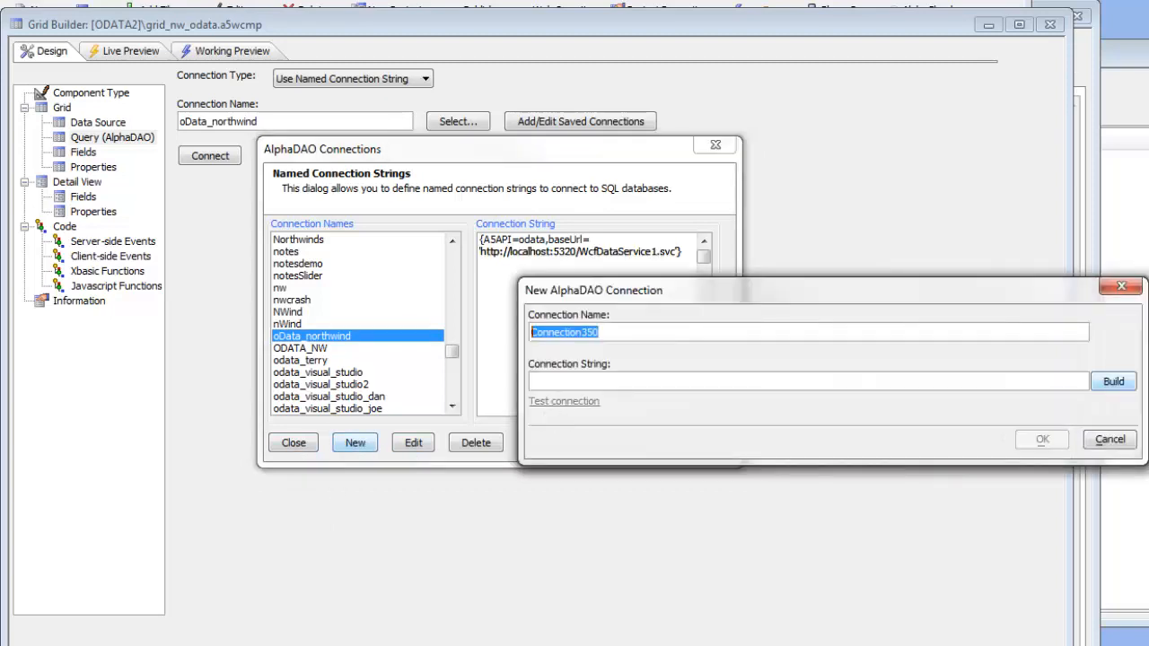
click(1113, 382)
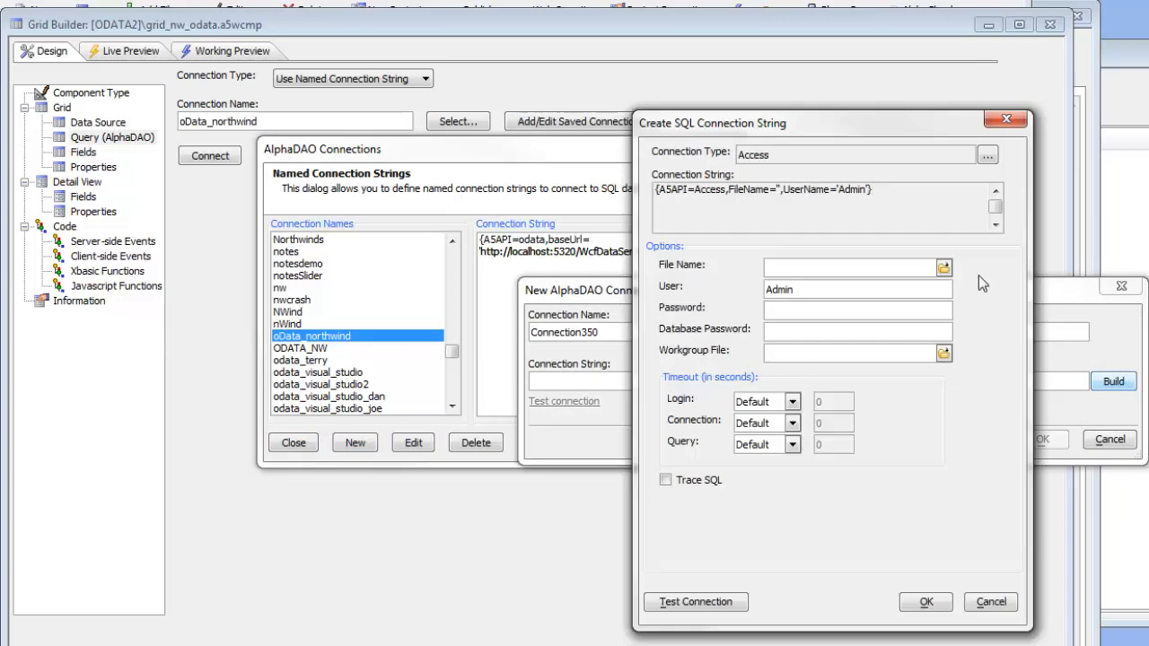
click(986, 152)
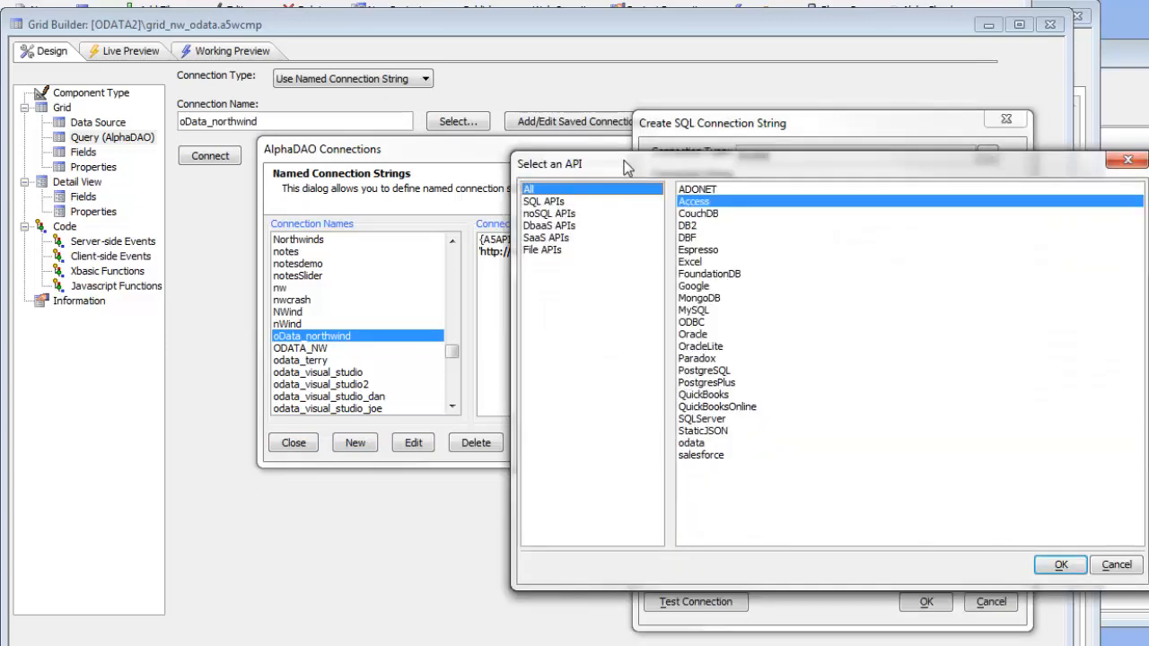
drag(626, 162, 413, 117)
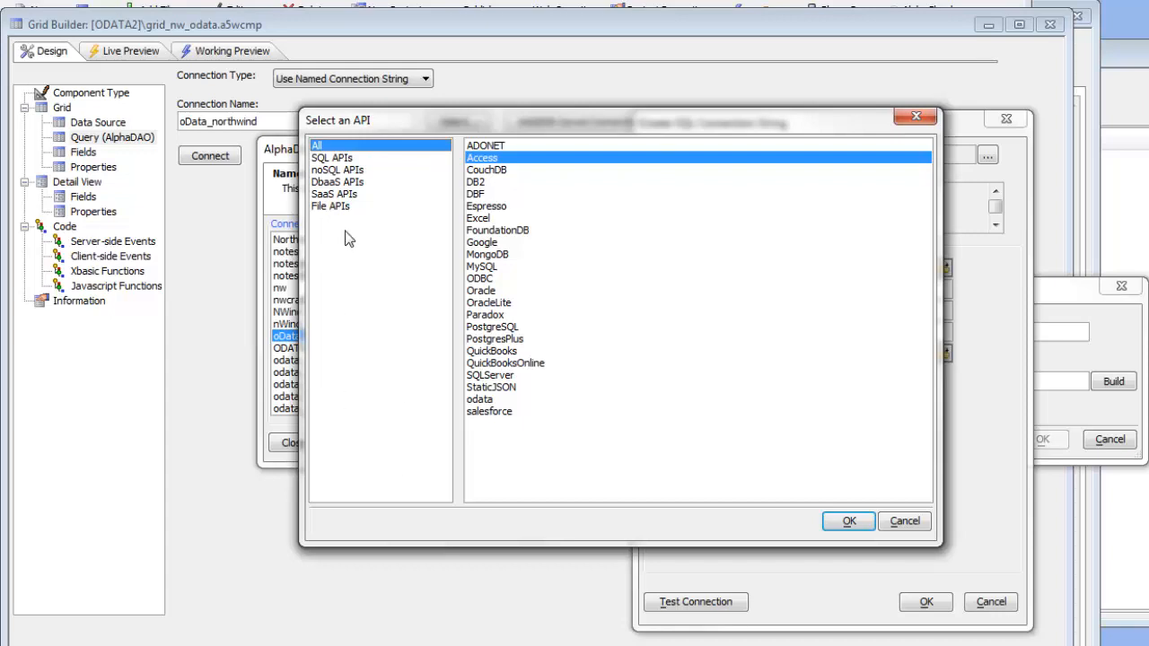
click(342, 196)
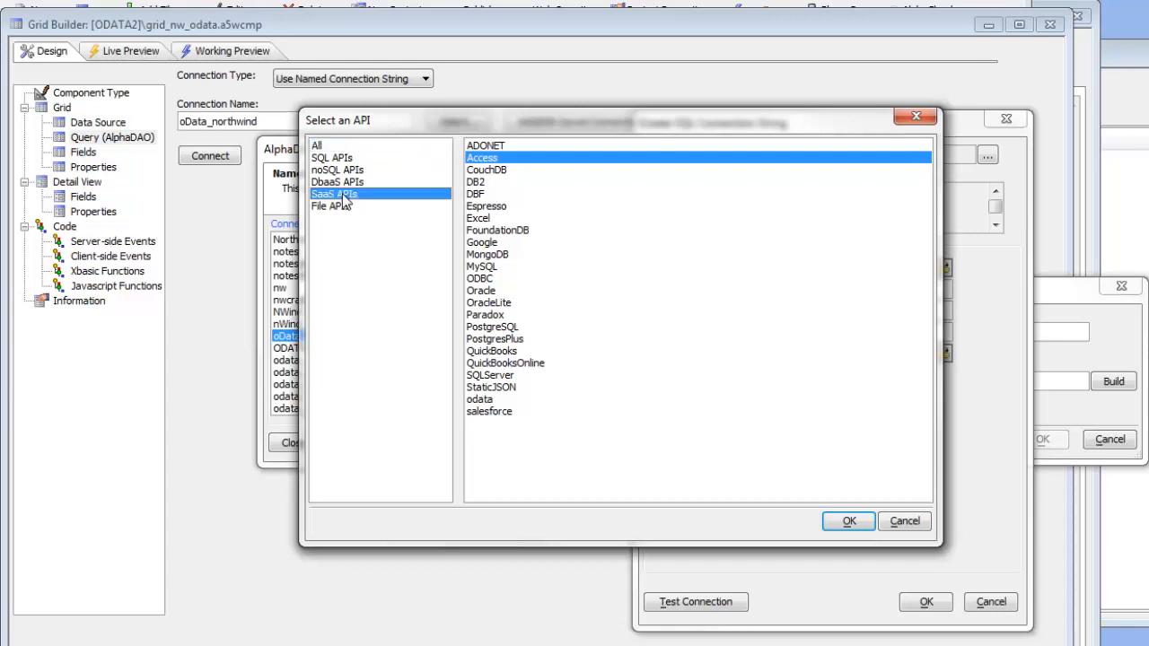
click(334, 182)
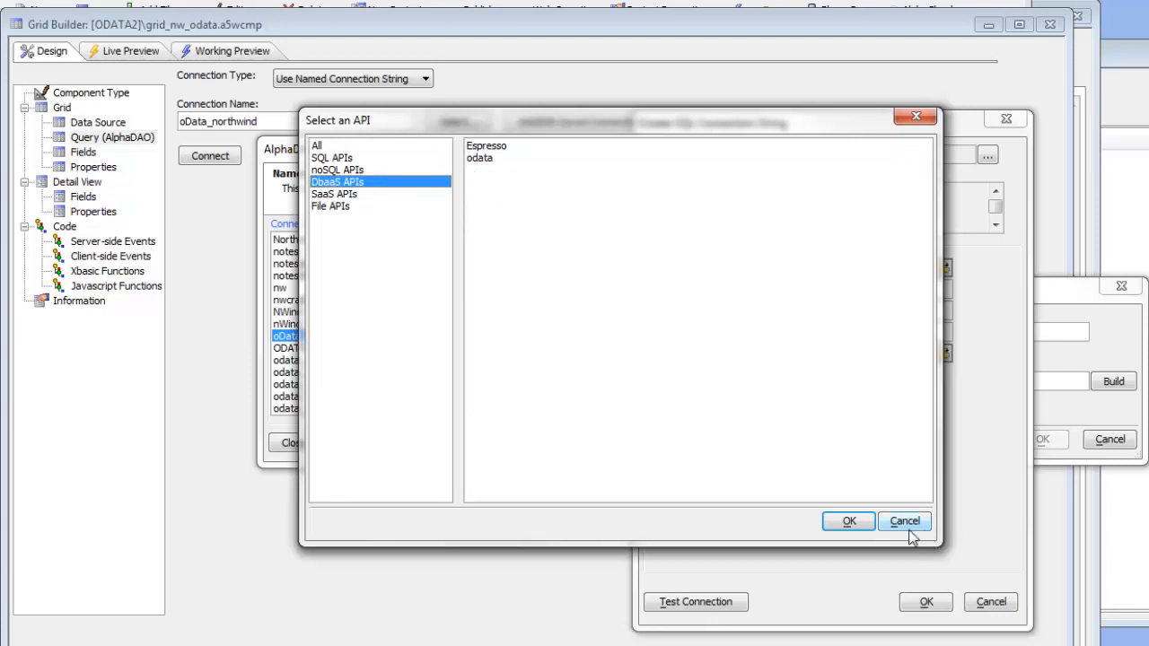
click(488, 160)
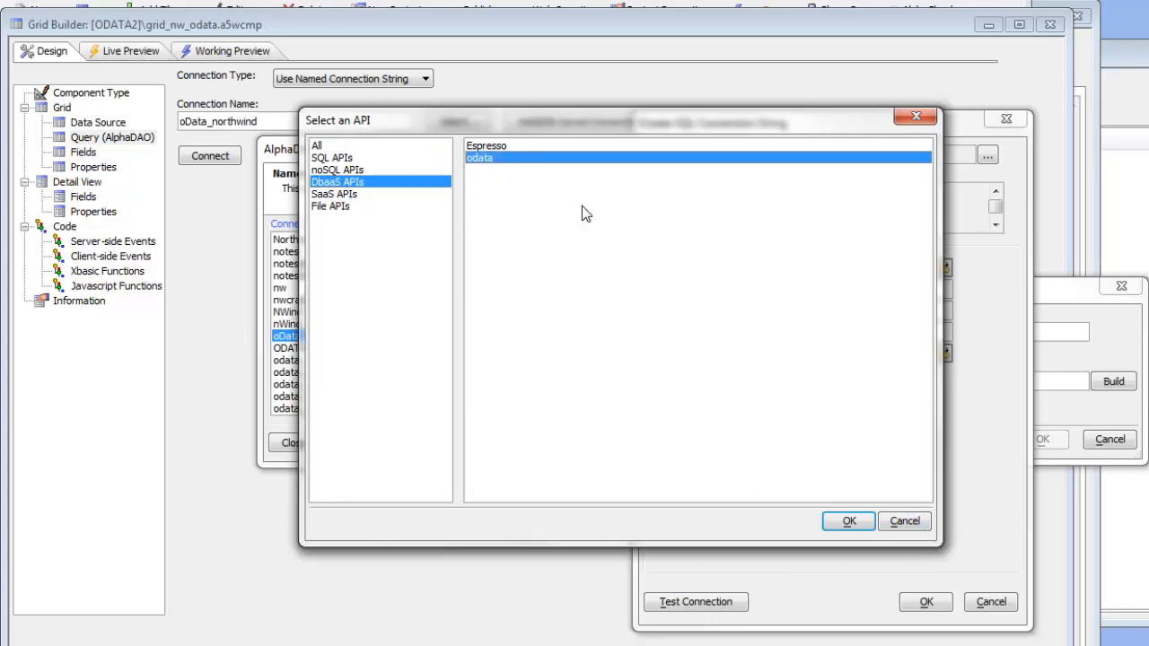
click(849, 521)
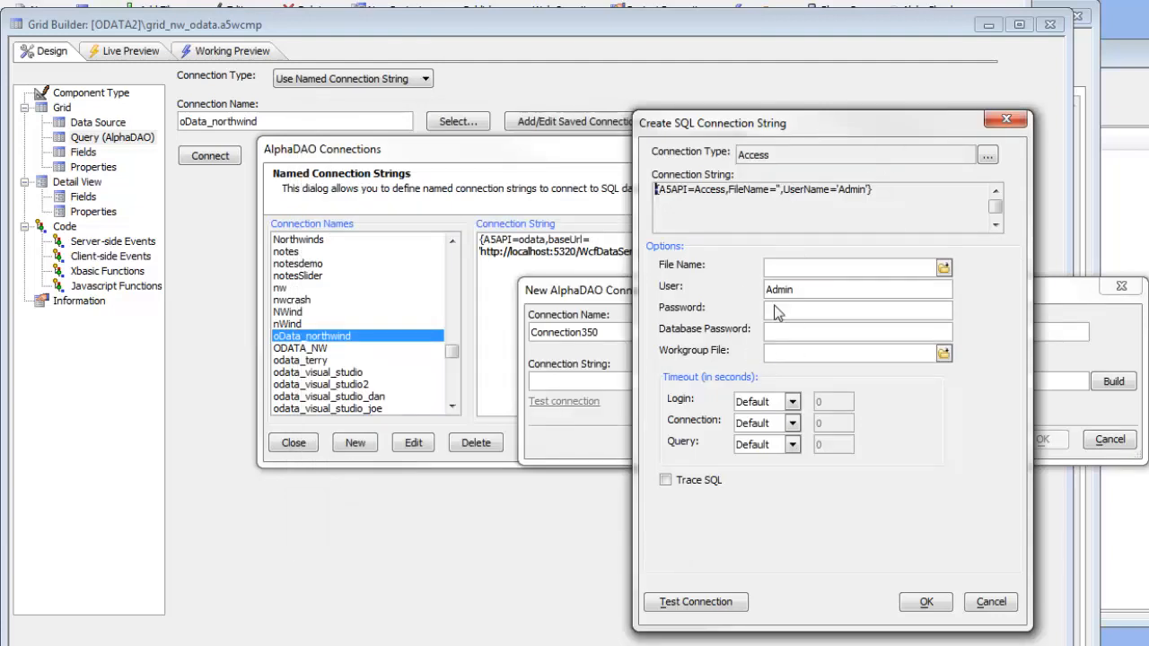
click(743, 268)
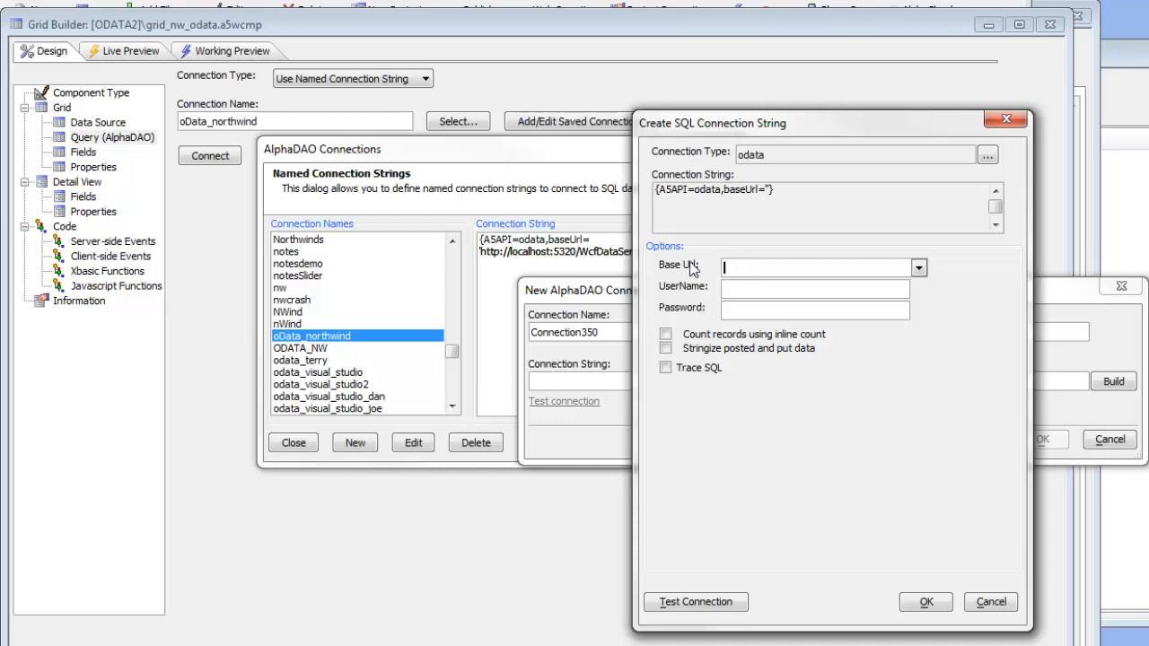
click(991, 602)
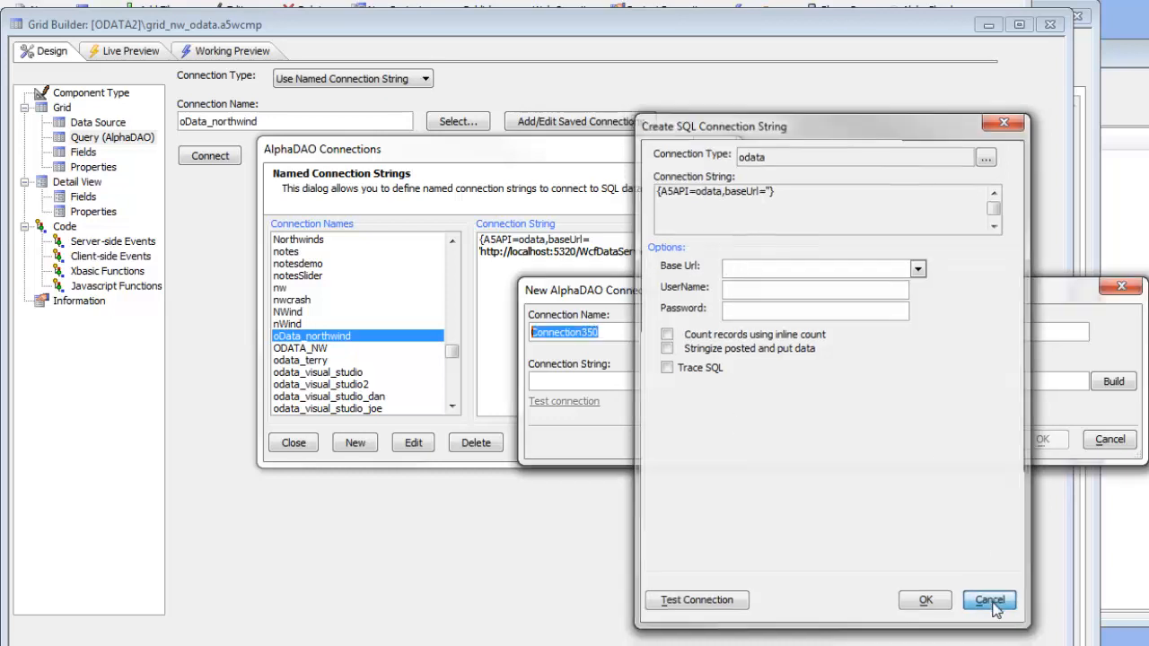
click(1129, 448)
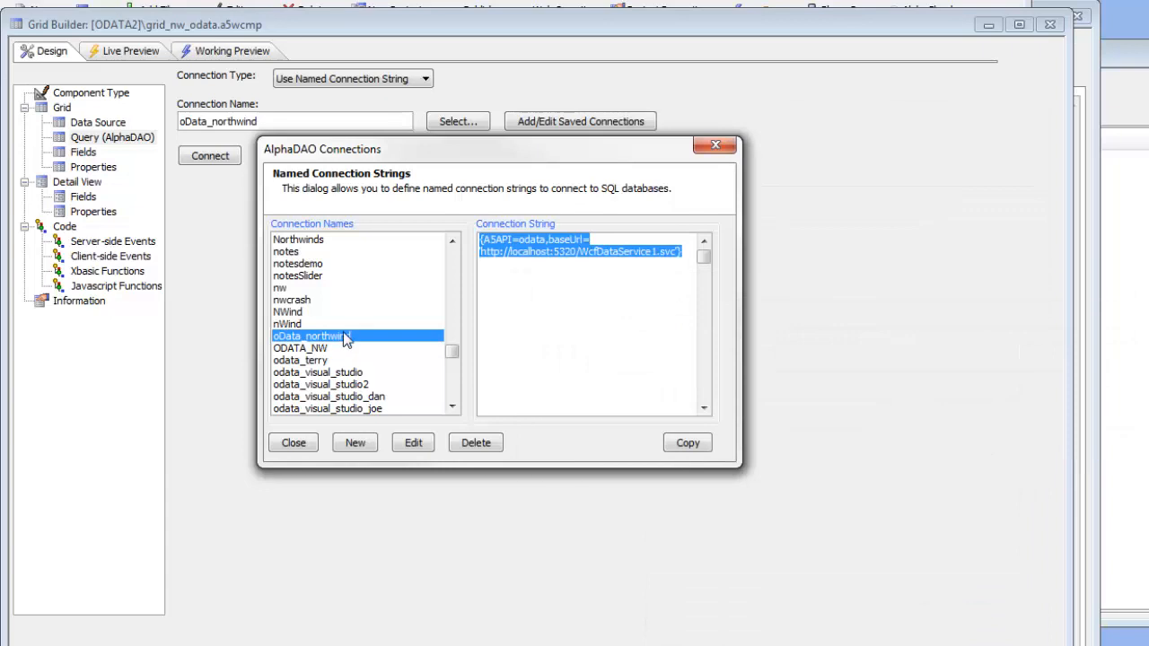
click(717, 146)
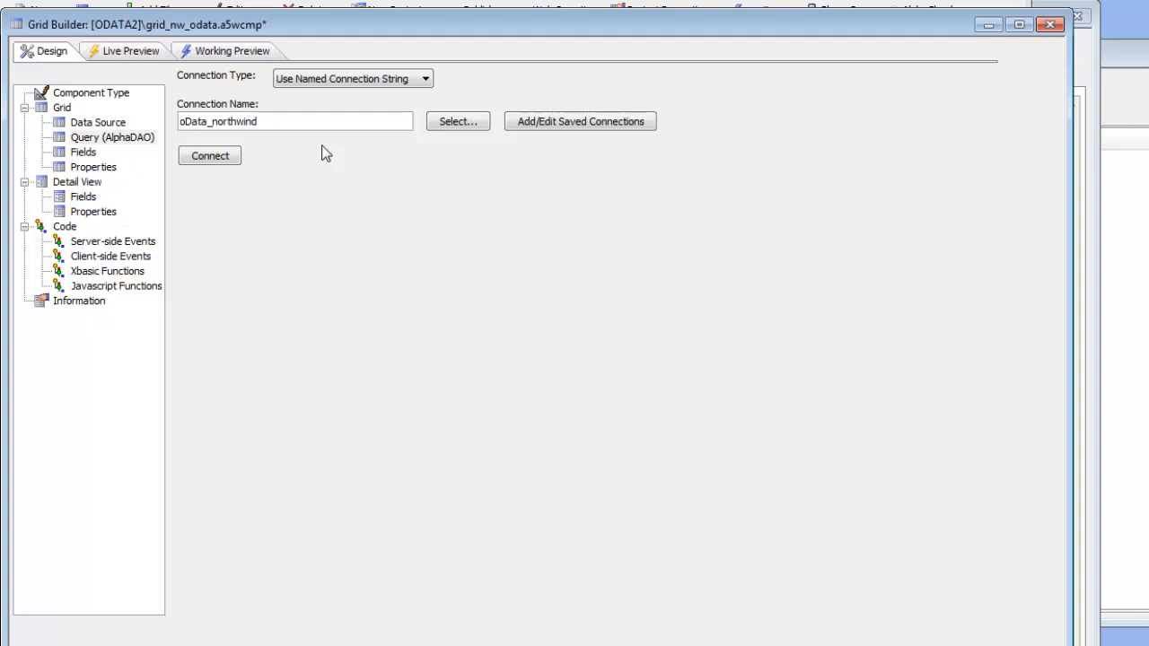
- Connect the grid query through oData_northwind and review the tables it offers and the grid's selected fields
click(205, 158)
click(557, 215)
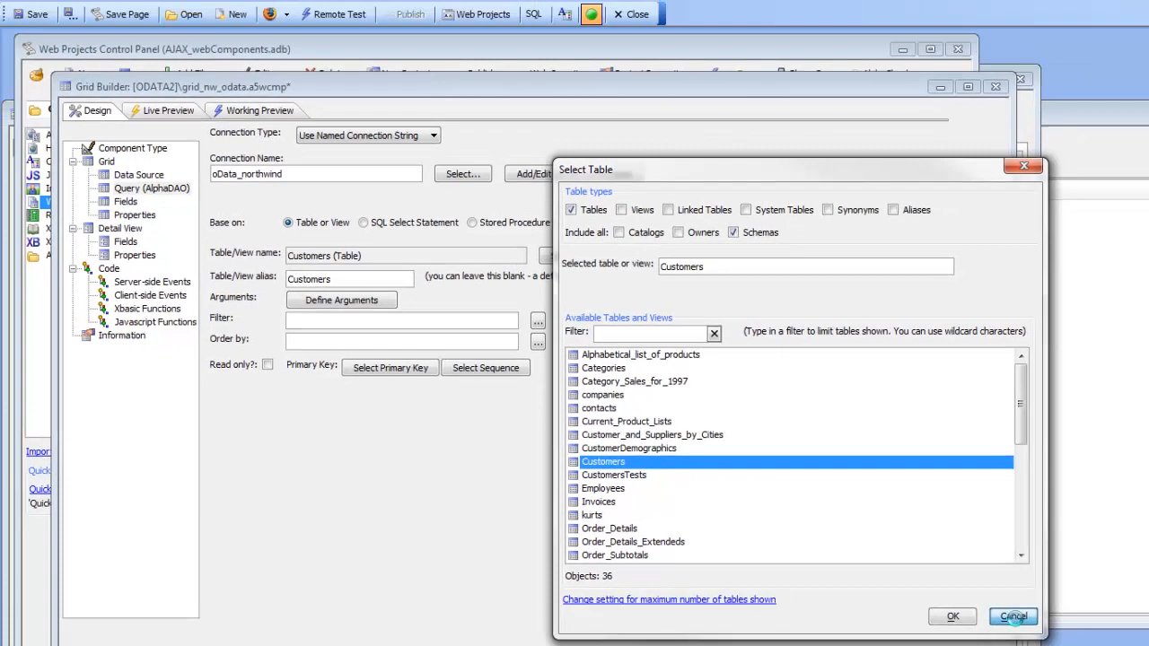
click(1069, 612)
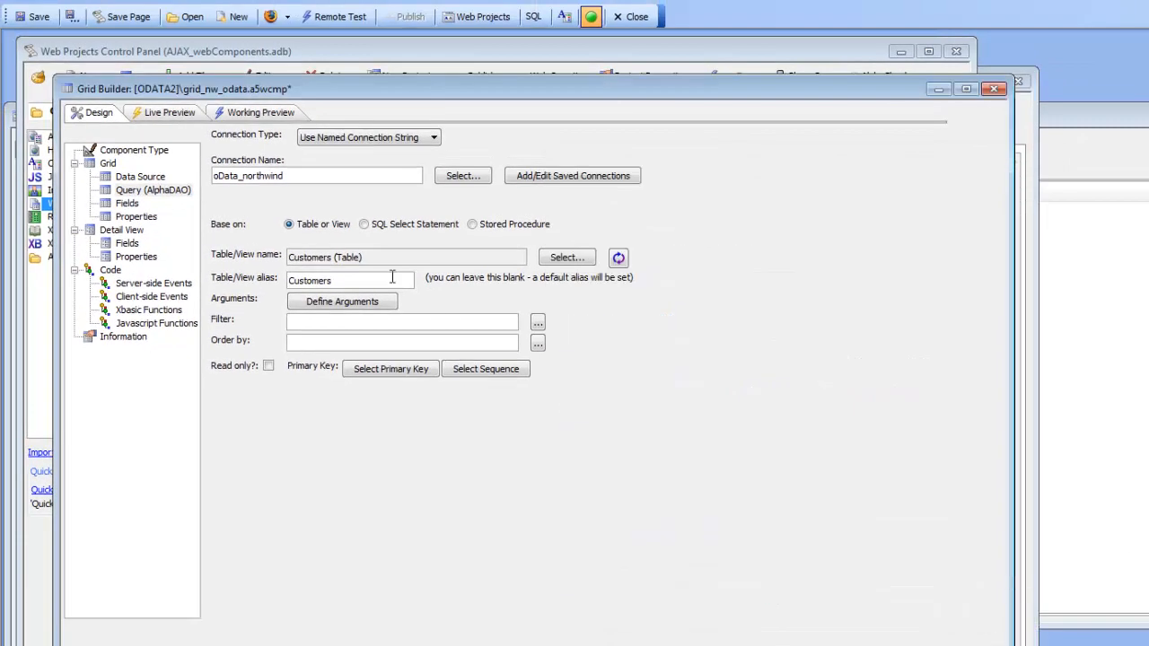
click(126, 203)
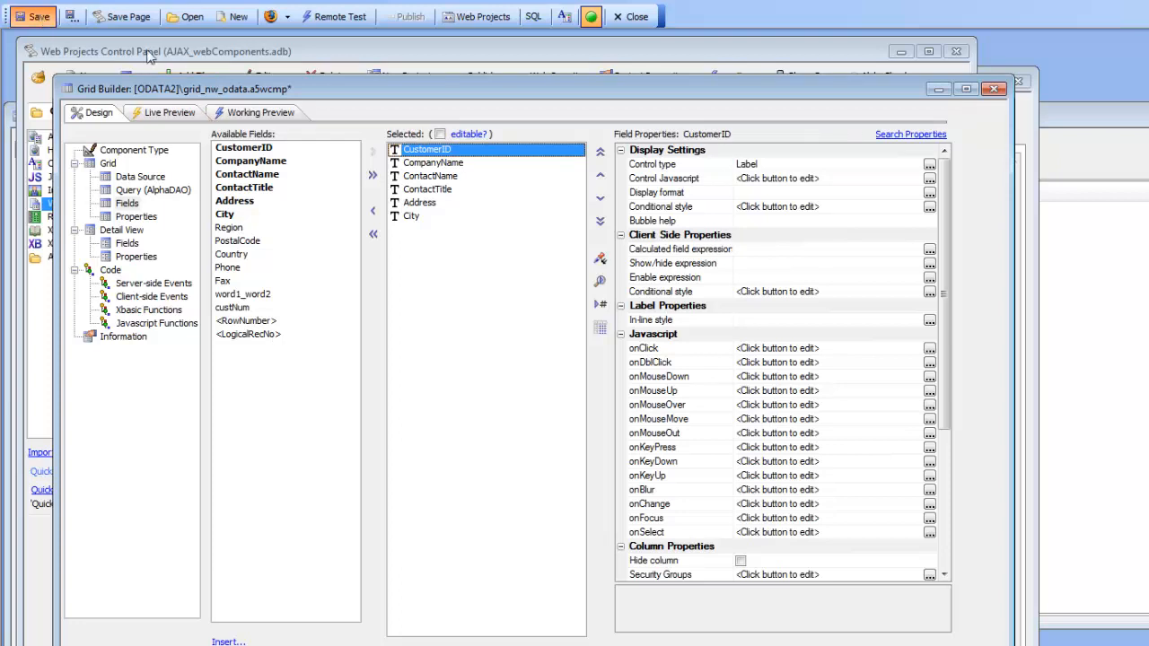
- Run the grid's working preview, append "s" to the contact name of Franchi S.p.A. on page 6, and save the record
click(257, 114)
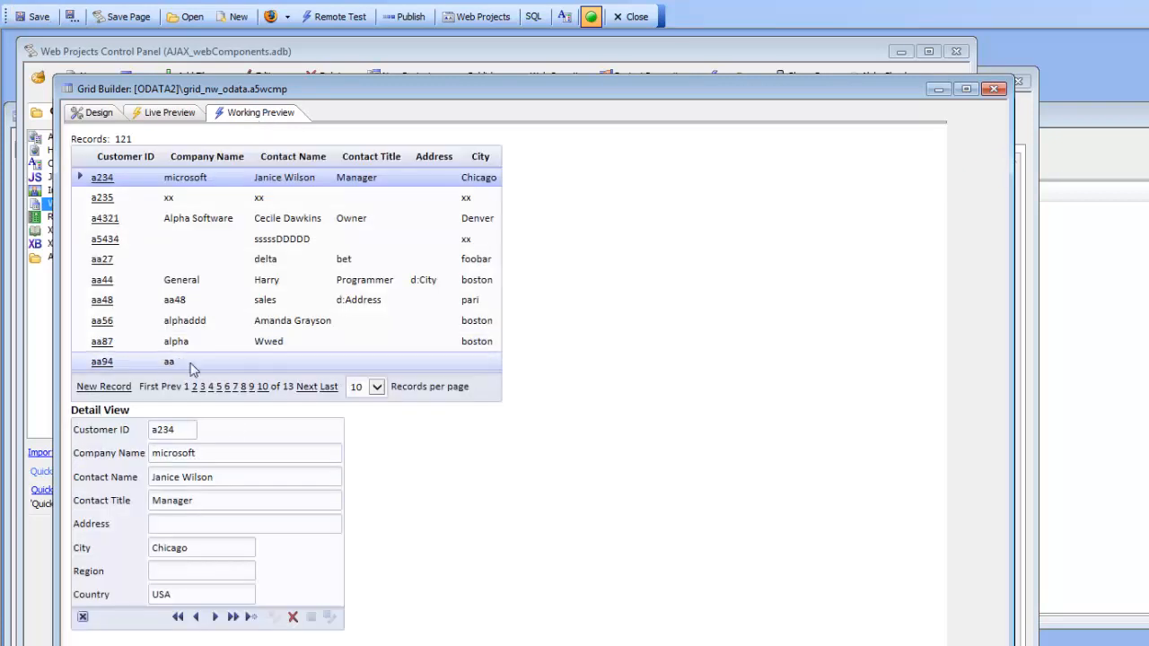
click(226, 387)
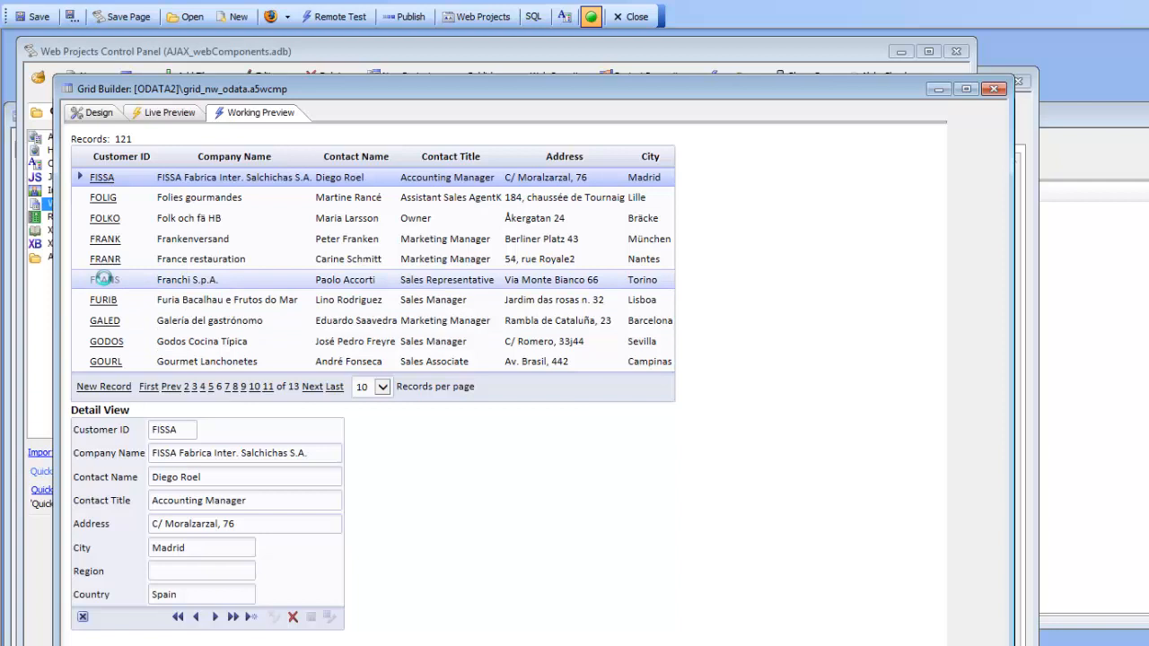
click(104, 279)
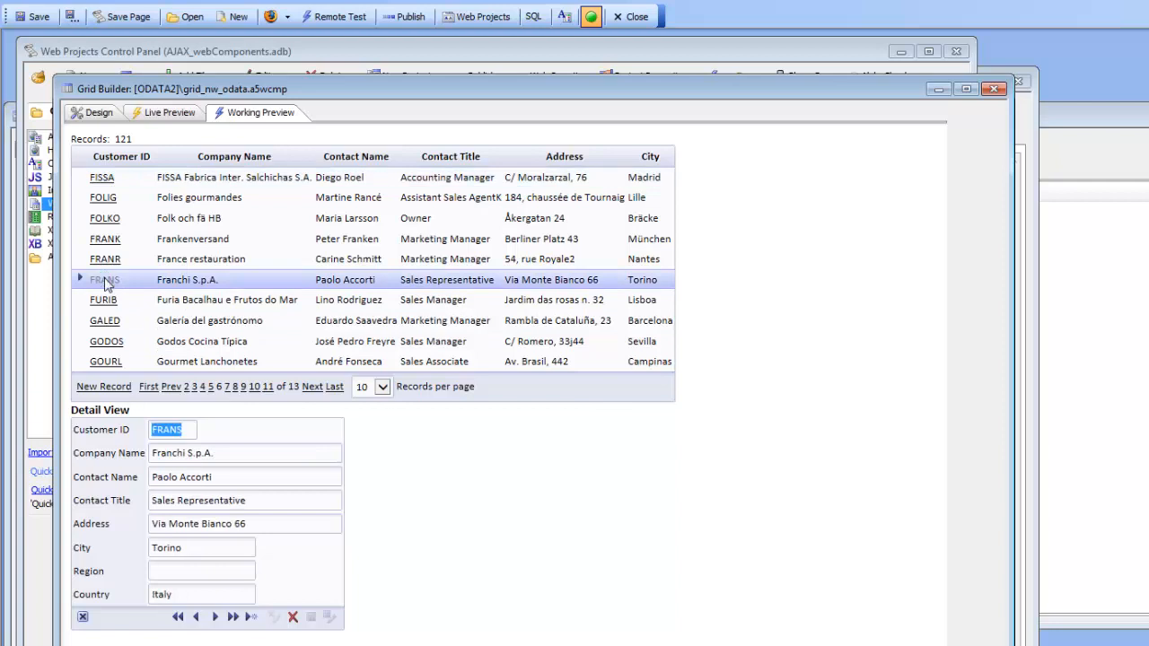
click(241, 483)
text(s)
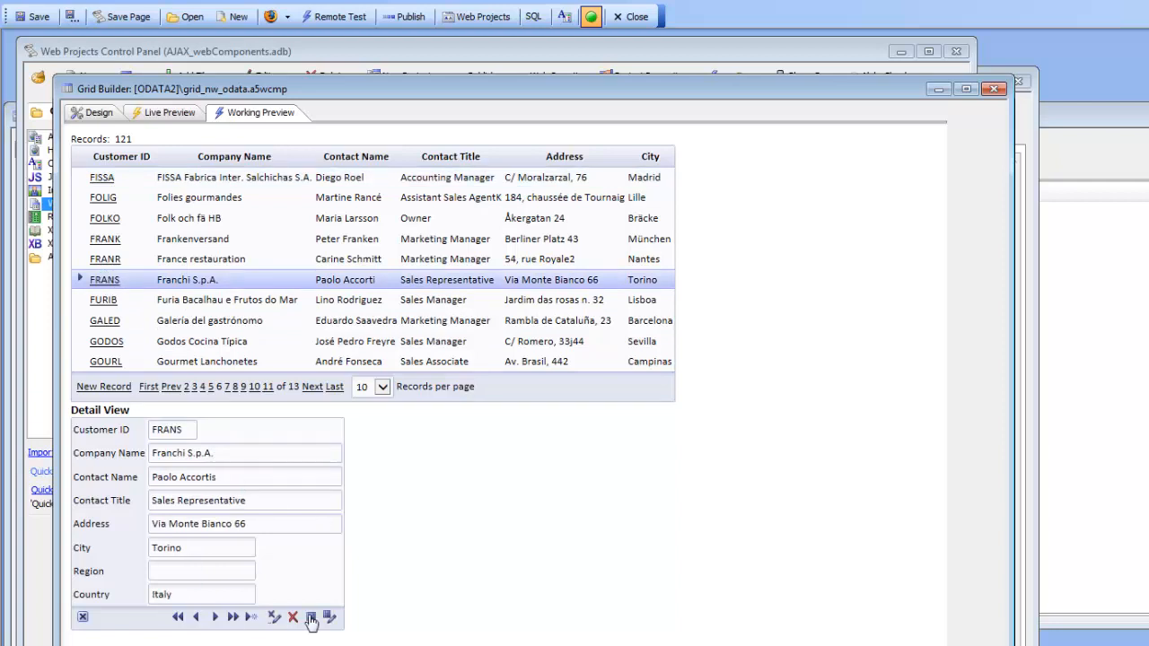
click(310, 618)
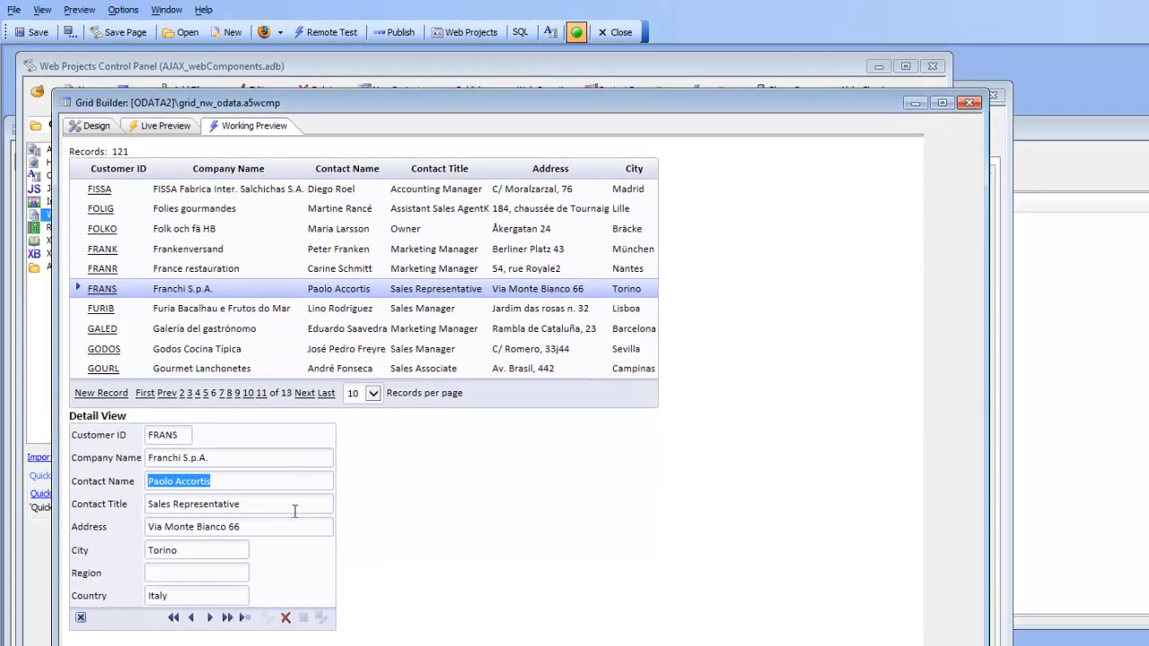
- Open the Trace Window and examine the SQL log of the record update
click(42, 9)
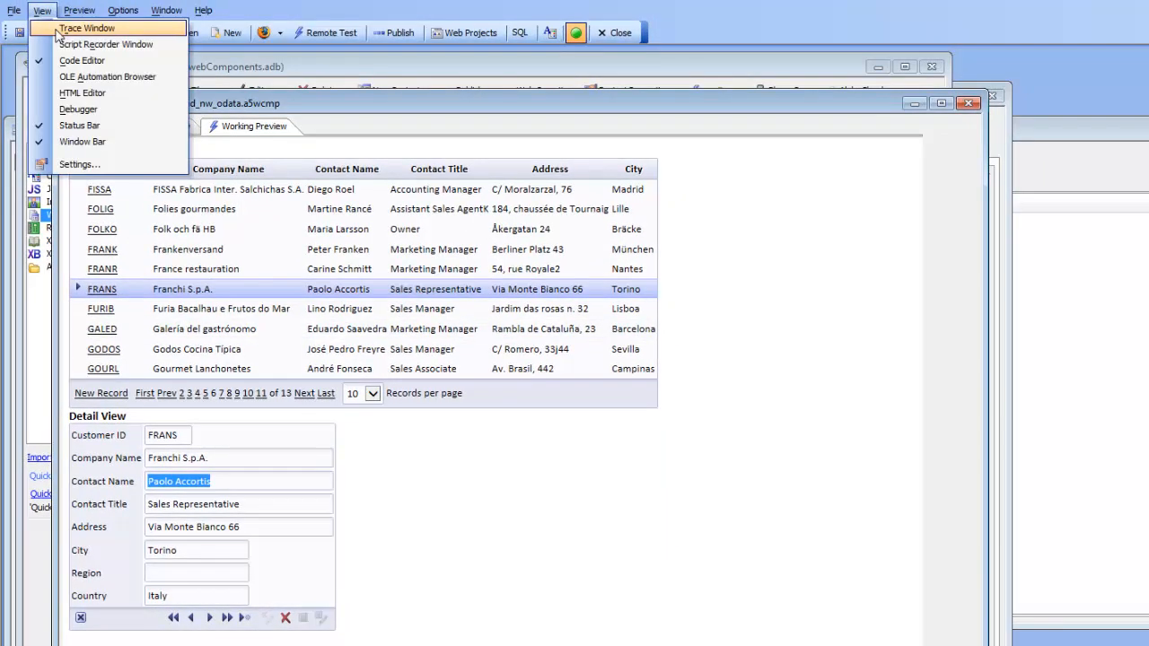
click(57, 30)
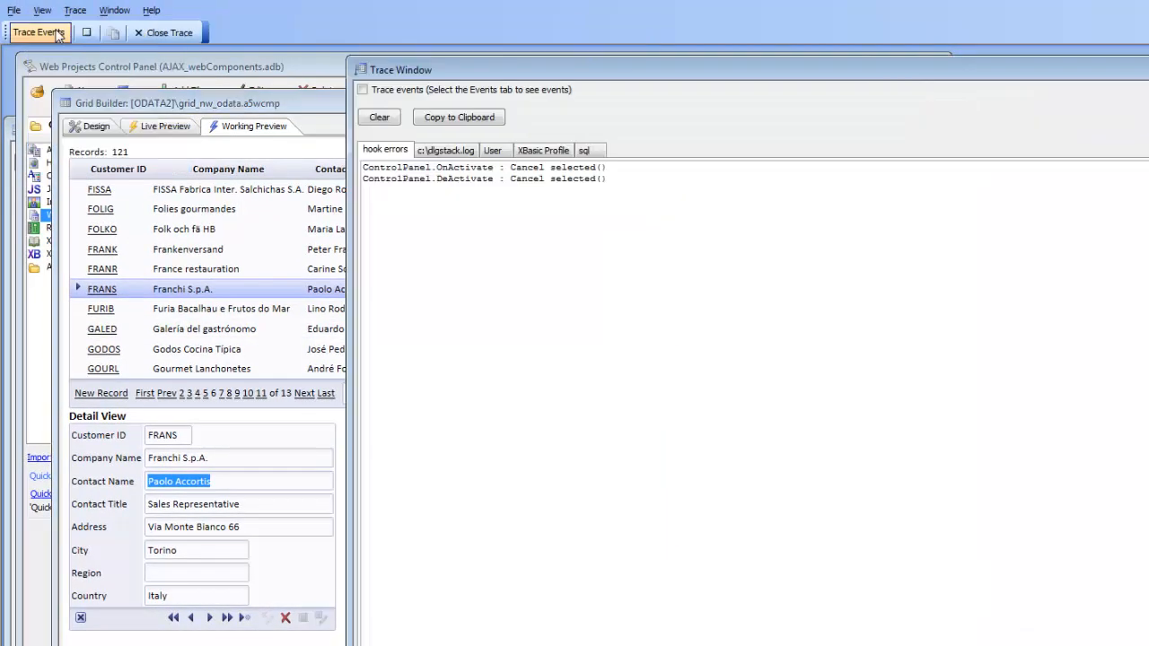
click(584, 151)
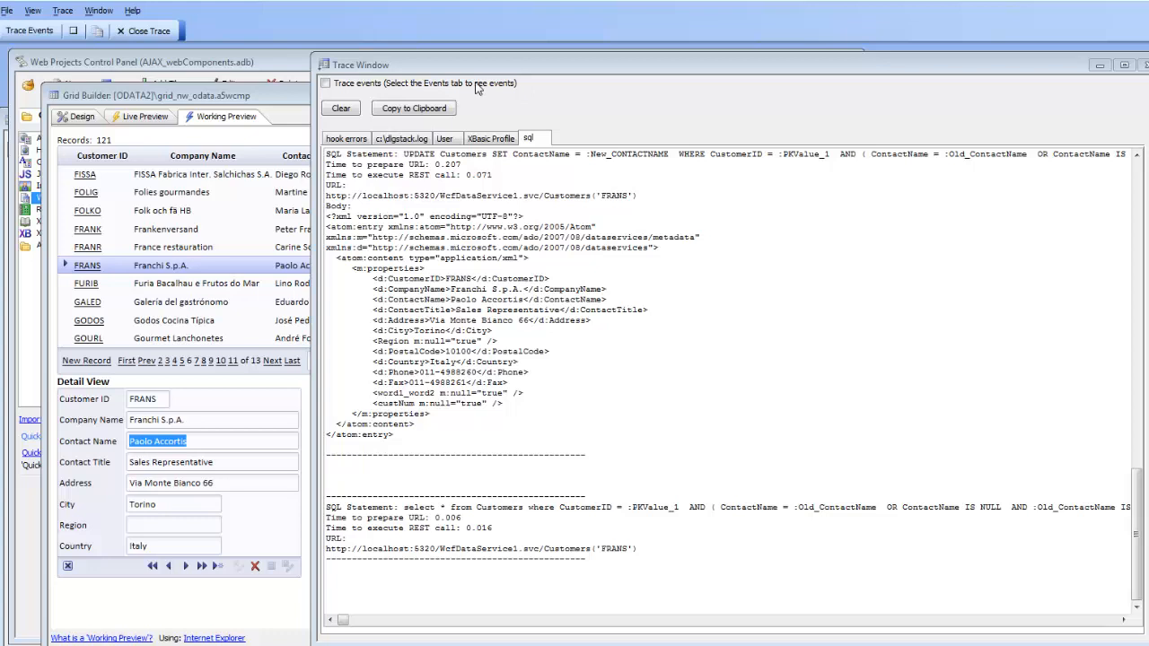
- Clear the SQL trace, go to the next page of customers in the preview, and examine the logged SELECT statement
click(341, 109)
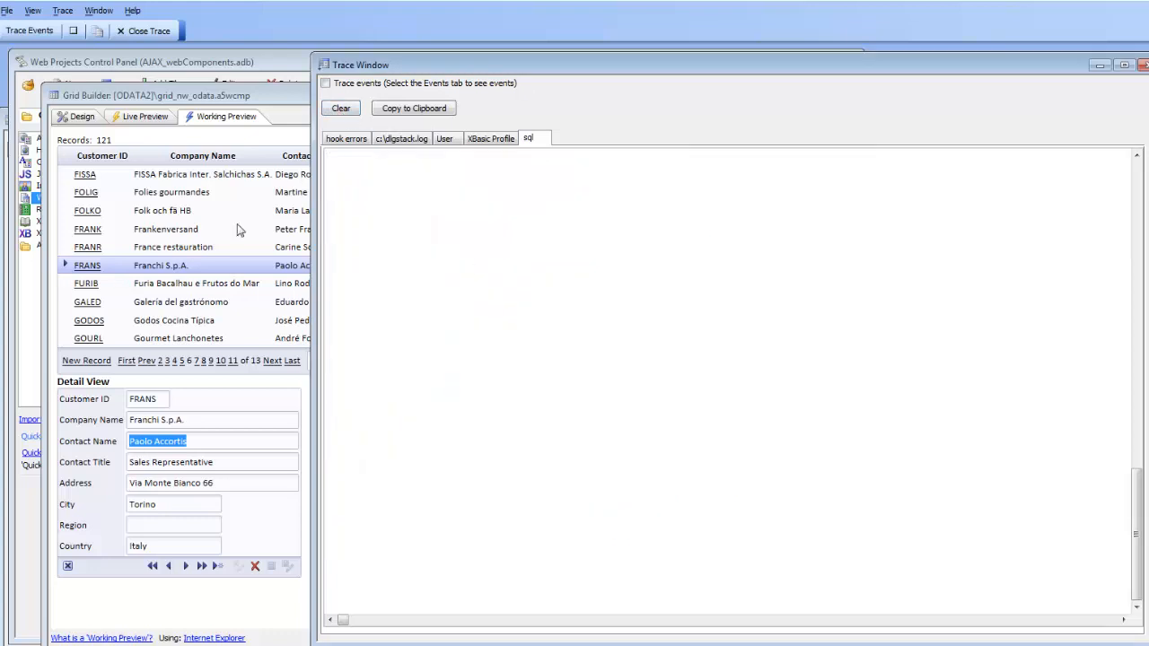
click(268, 100)
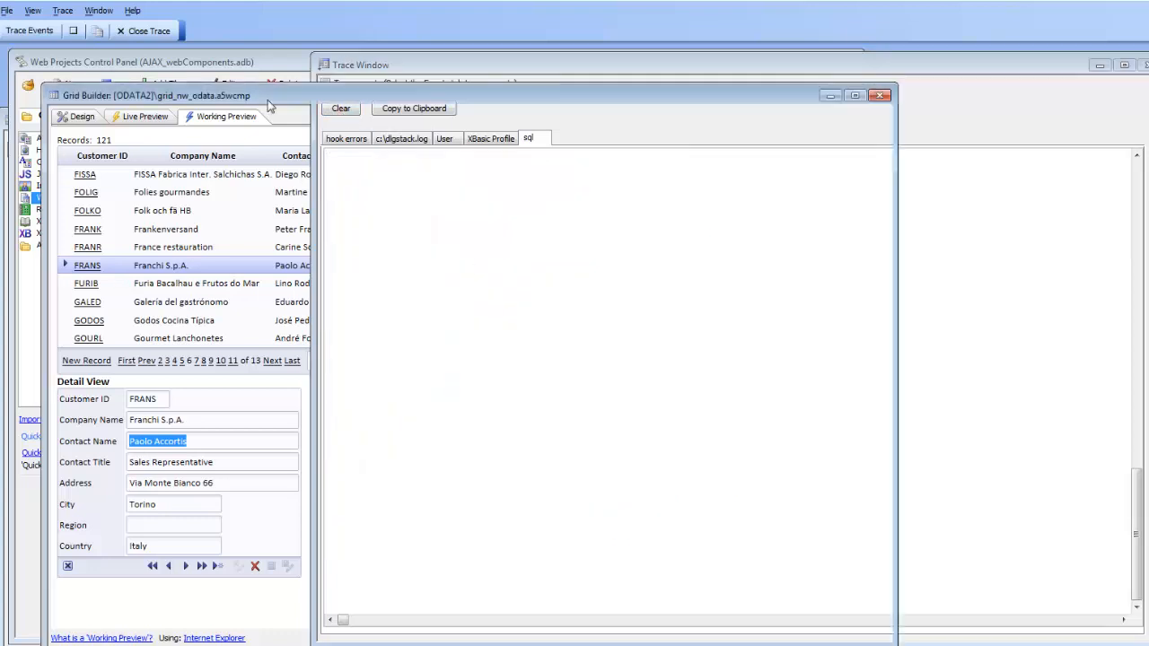
click(272, 360)
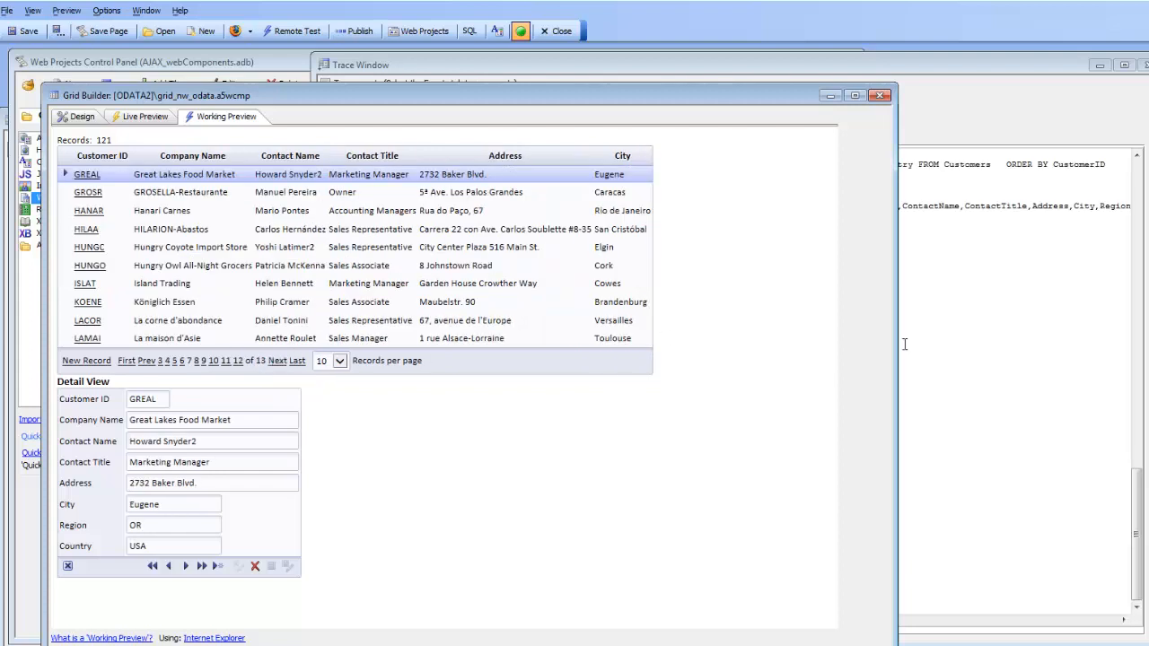
click(947, 354)
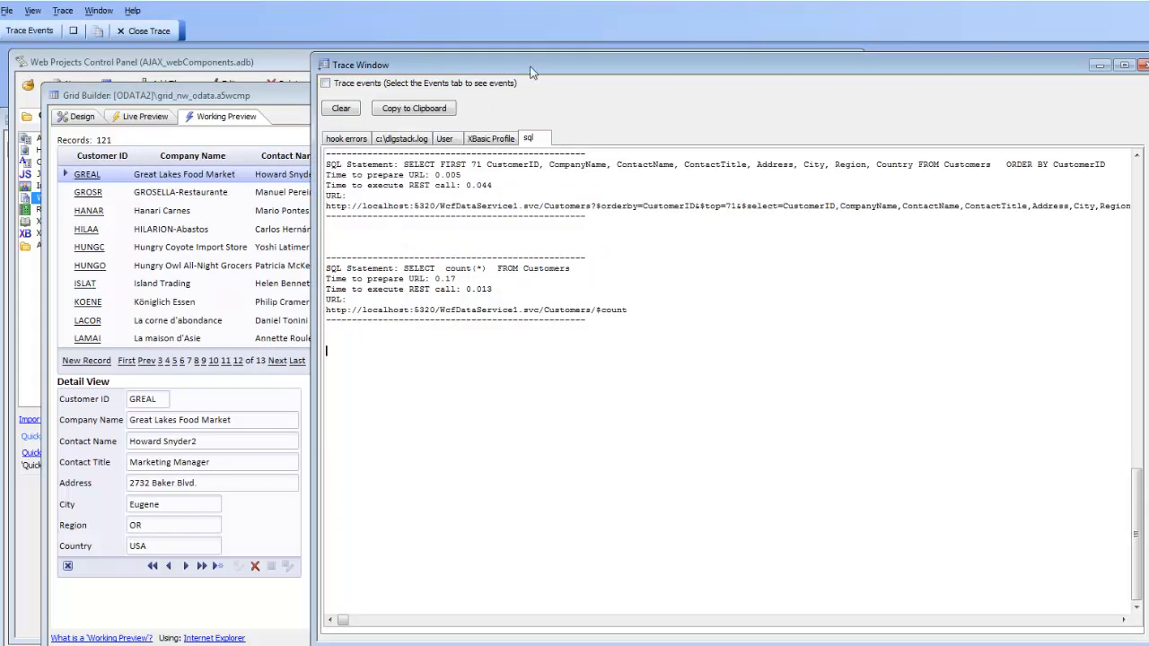
mouse_move(548, 66)
mouse_down()
mouse_move(418, 122)
mouse_move(512, 123)
mouse_up()
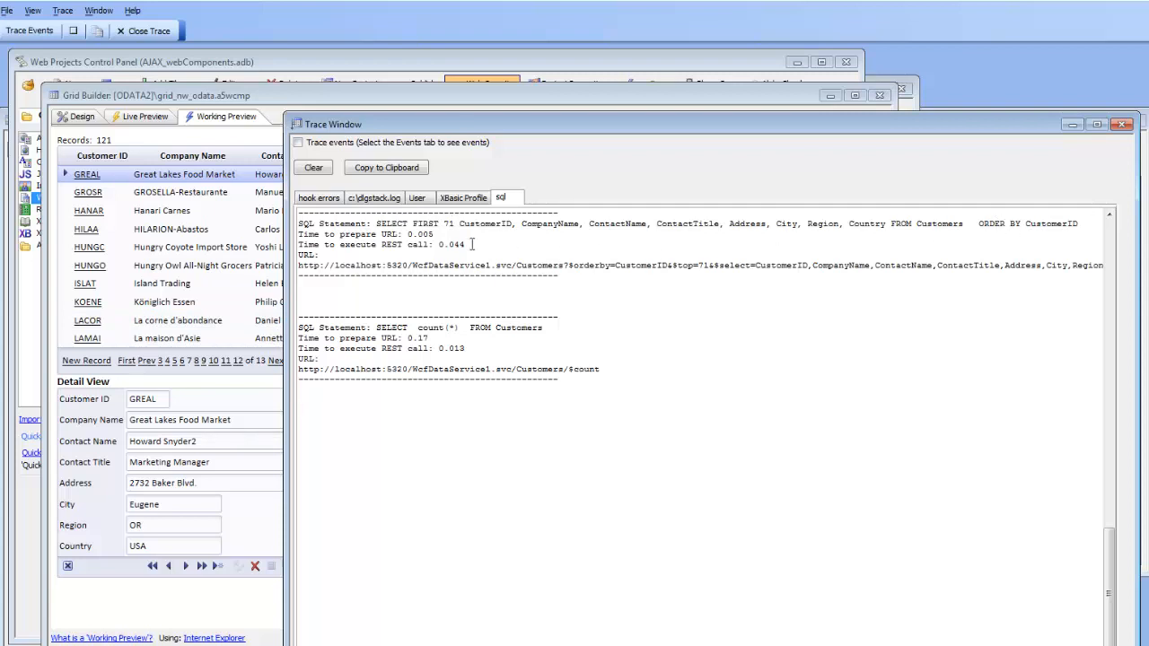
mouse_move(375, 224)
mouse_down()
mouse_move(521, 225)
mouse_move(434, 236)
mouse_move(1084, 225)
mouse_up()
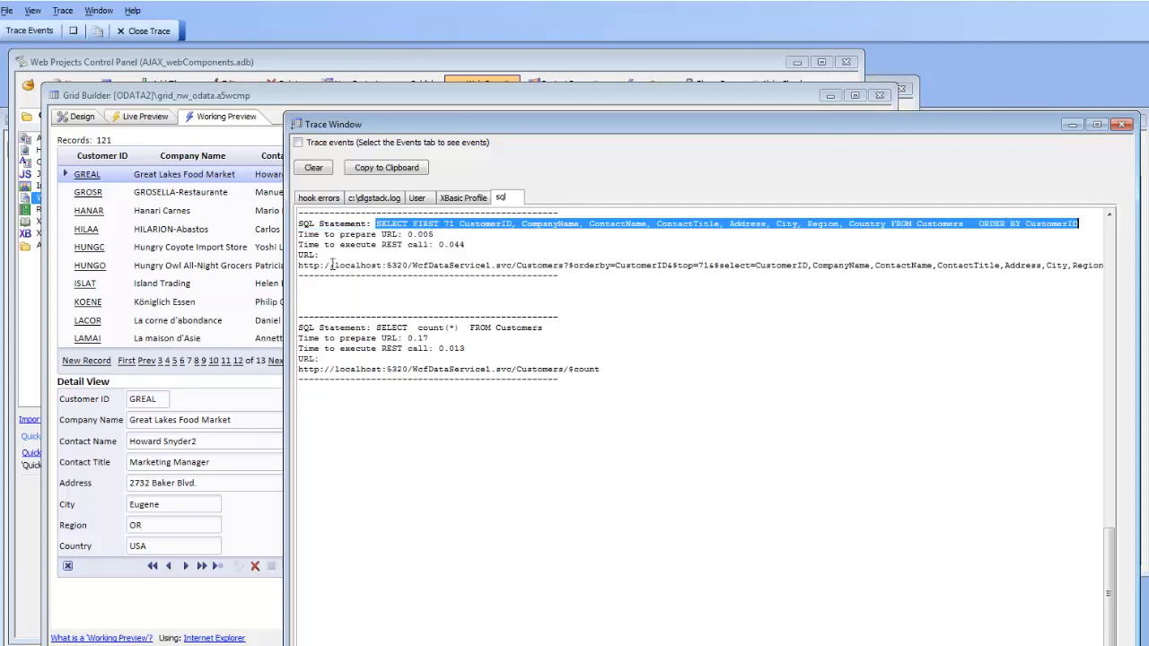
- Copy the REST URL logged for the SELECT FIRST 71 statement, open it in the web browser, and review the XML returned
double_click(301, 267)
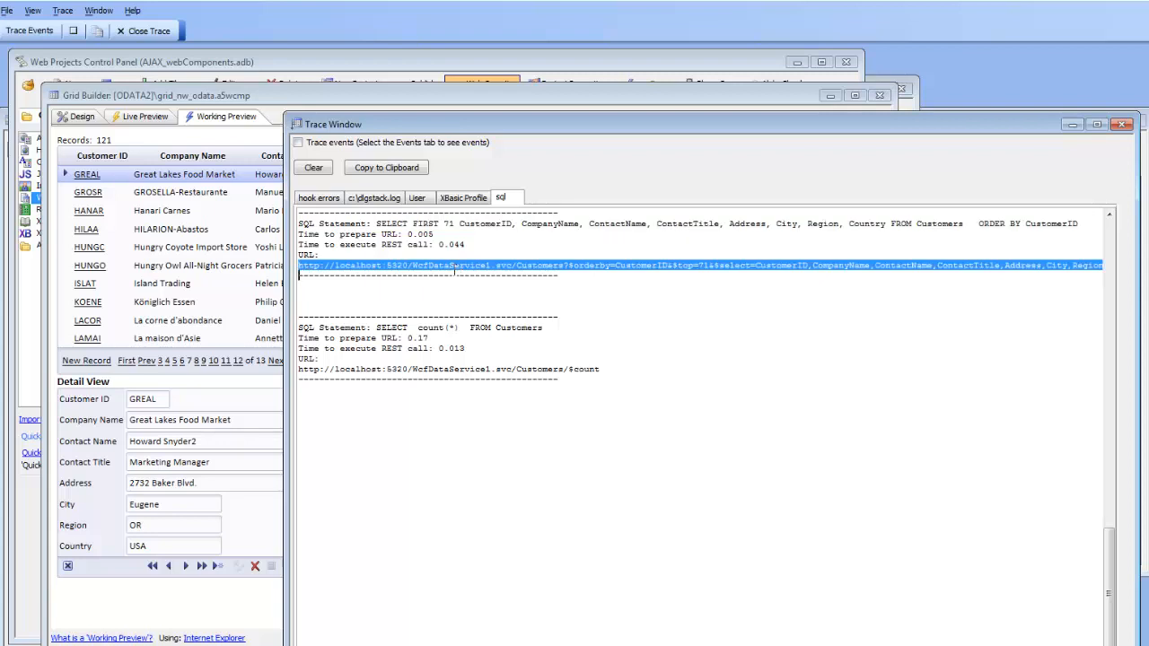
right_click(393, 268)
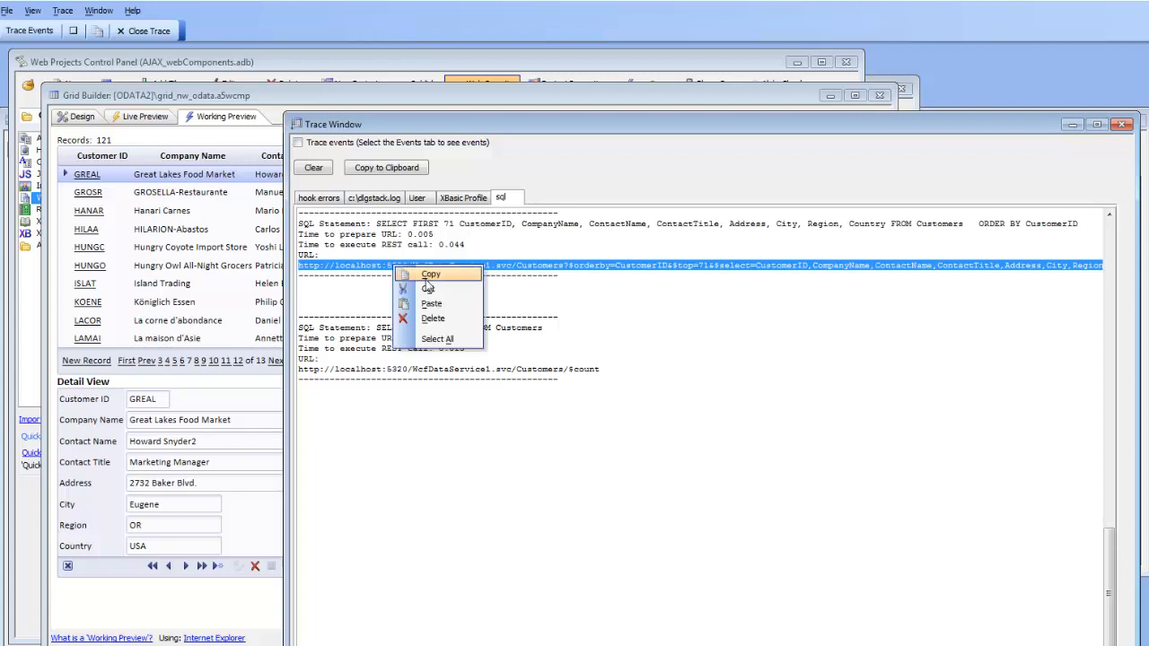
click(424, 275)
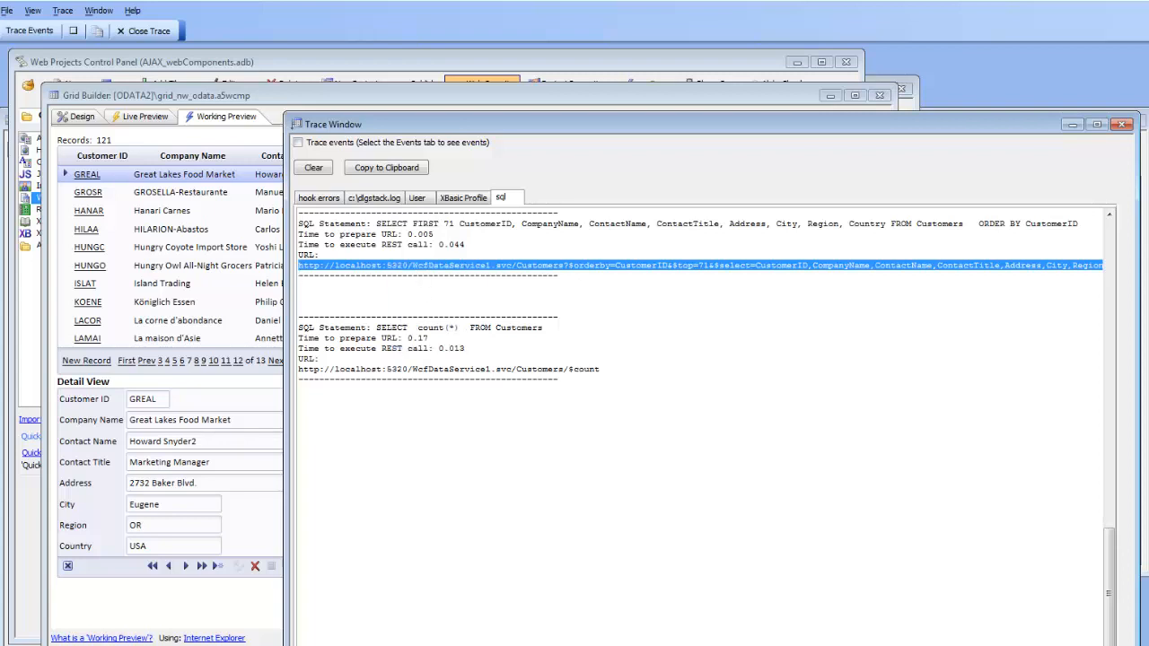
click(358, 644)
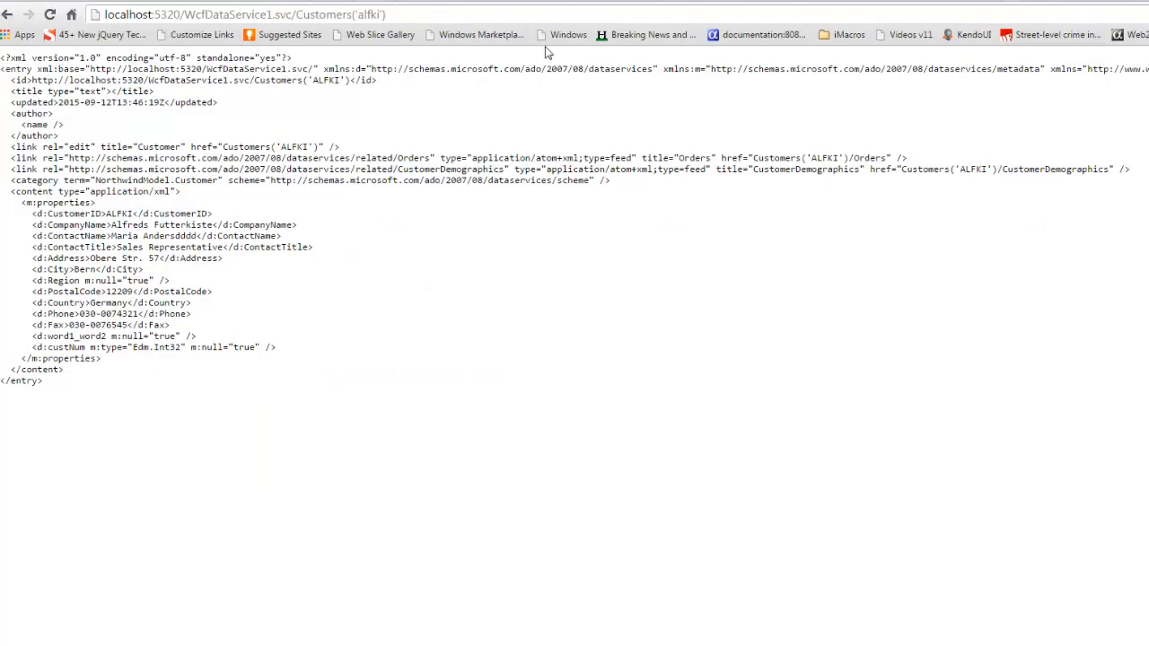
click(321, 16)
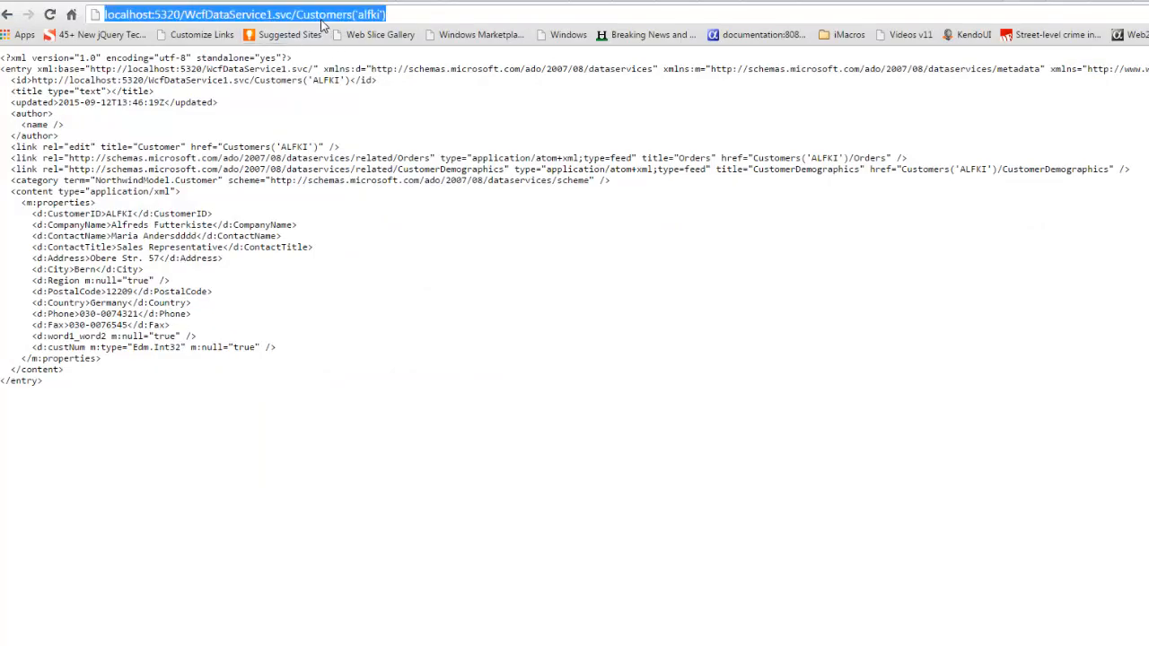
key(ctrl+v)
key(Return)
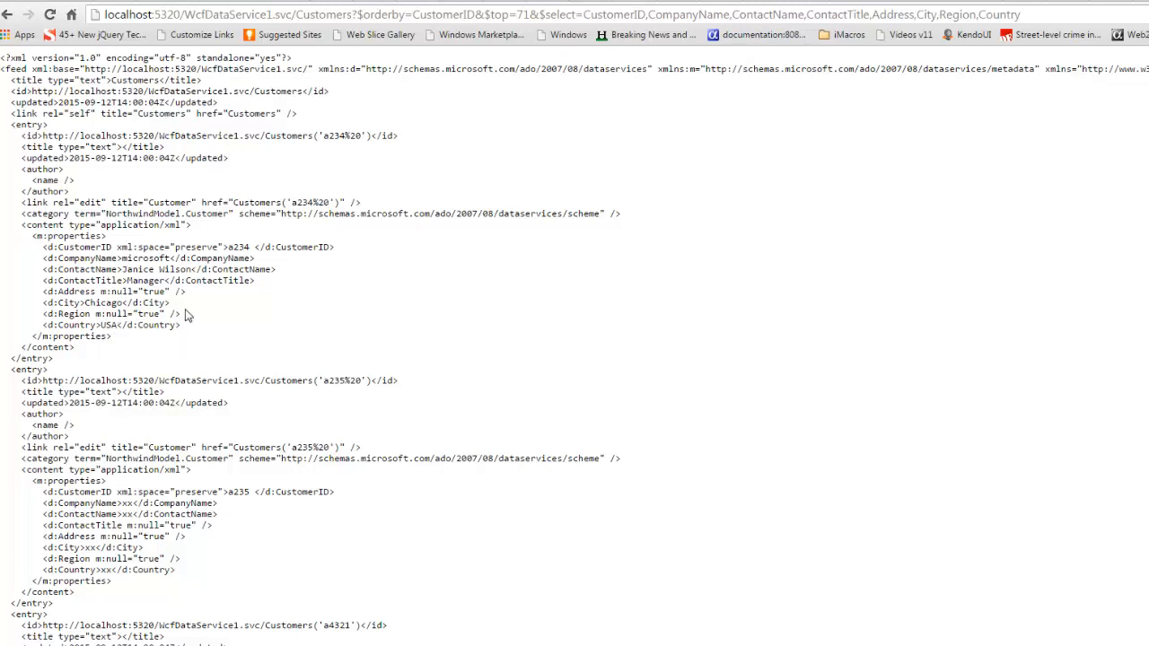
scroll(199, 332, down, 3)
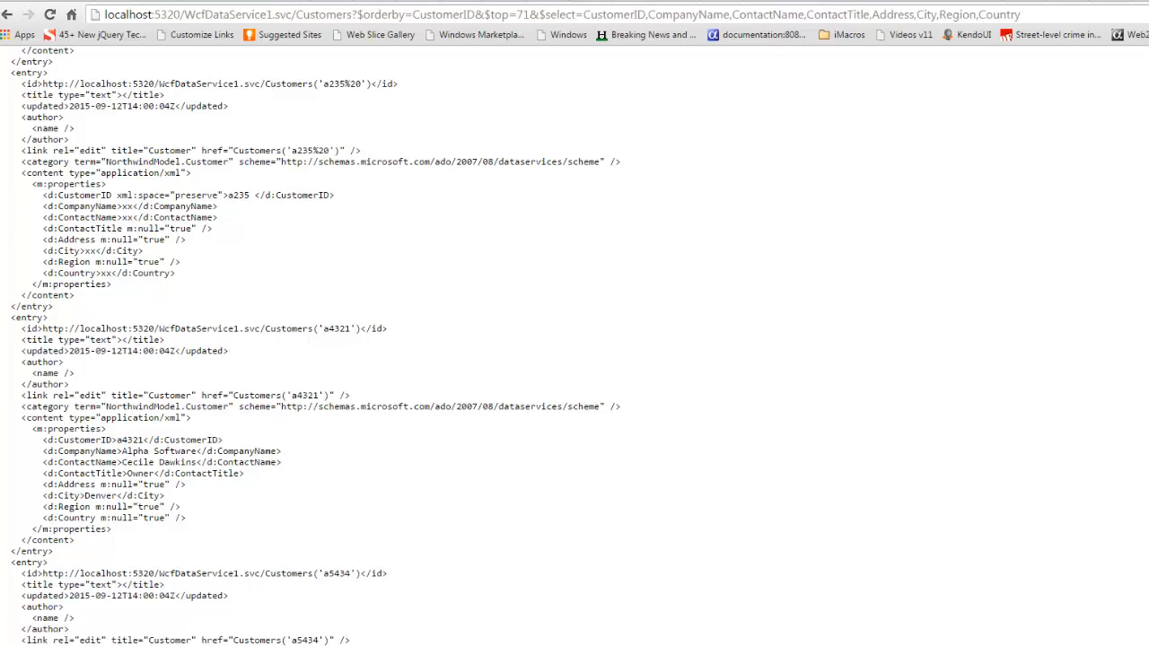
- Switch back to Alpha Anywhere, clear the SQL trace, and save the Great Lakes Food Market record without the trailing "2" in its contact name
click(341, 645)
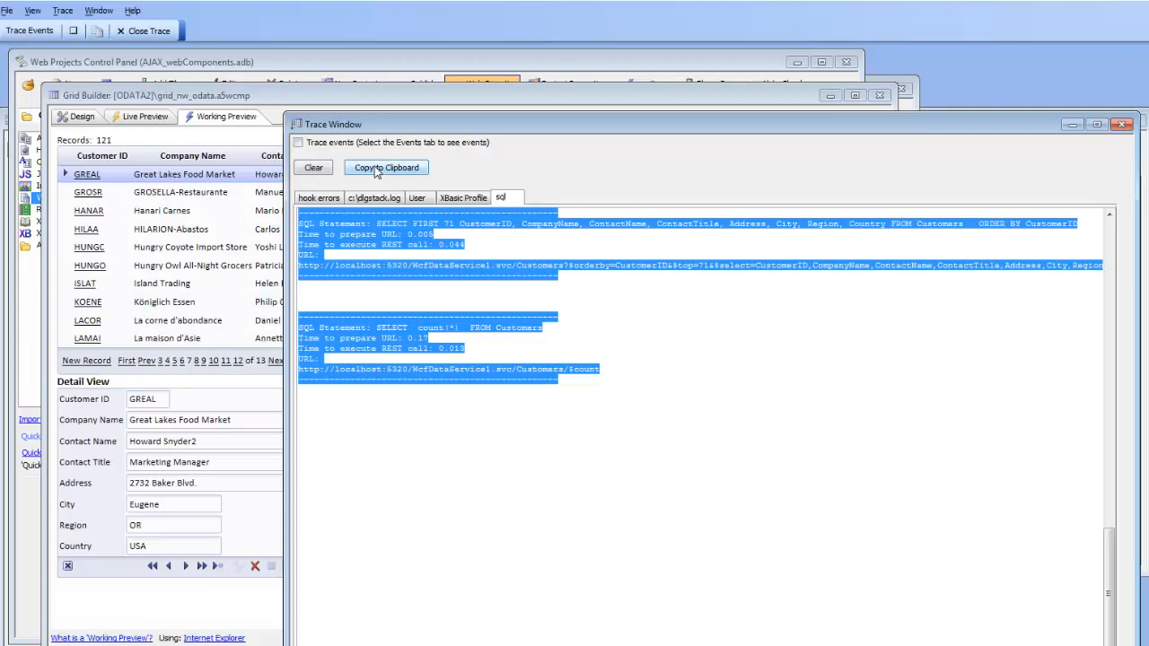
click(314, 170)
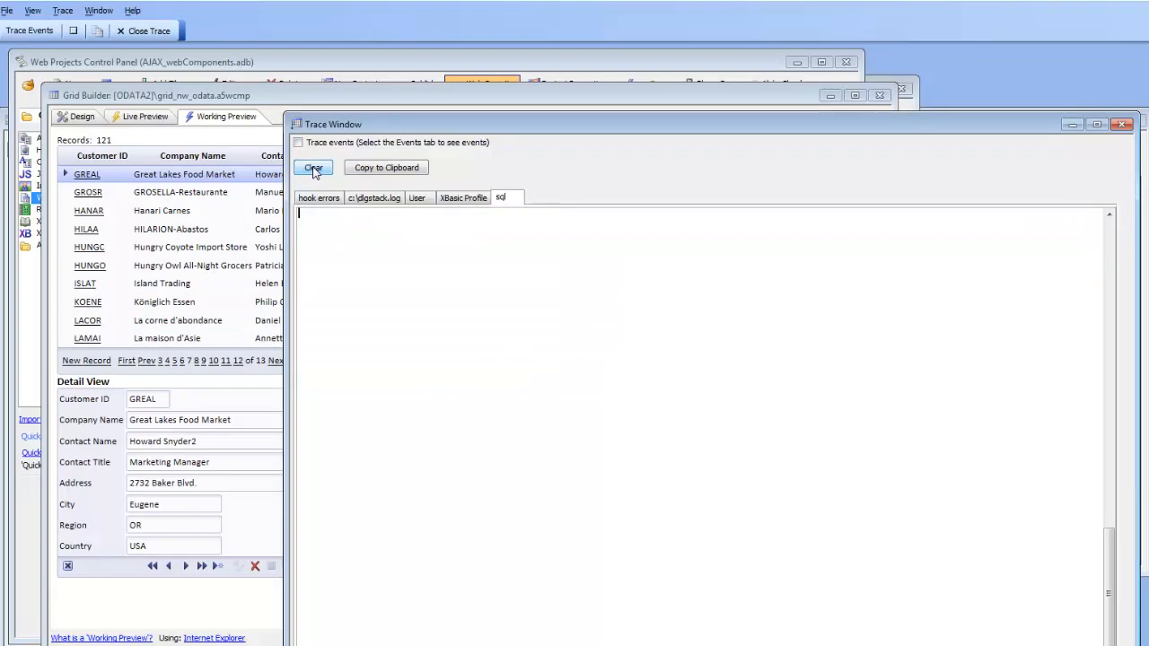
click(231, 443)
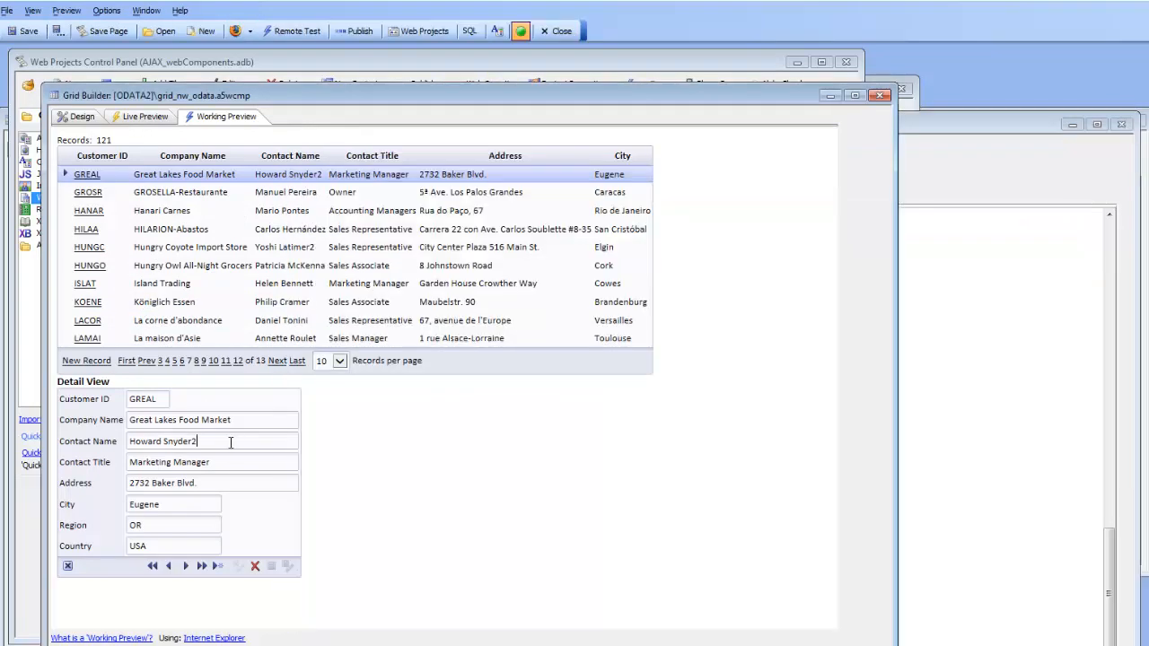
key(BackSpace)
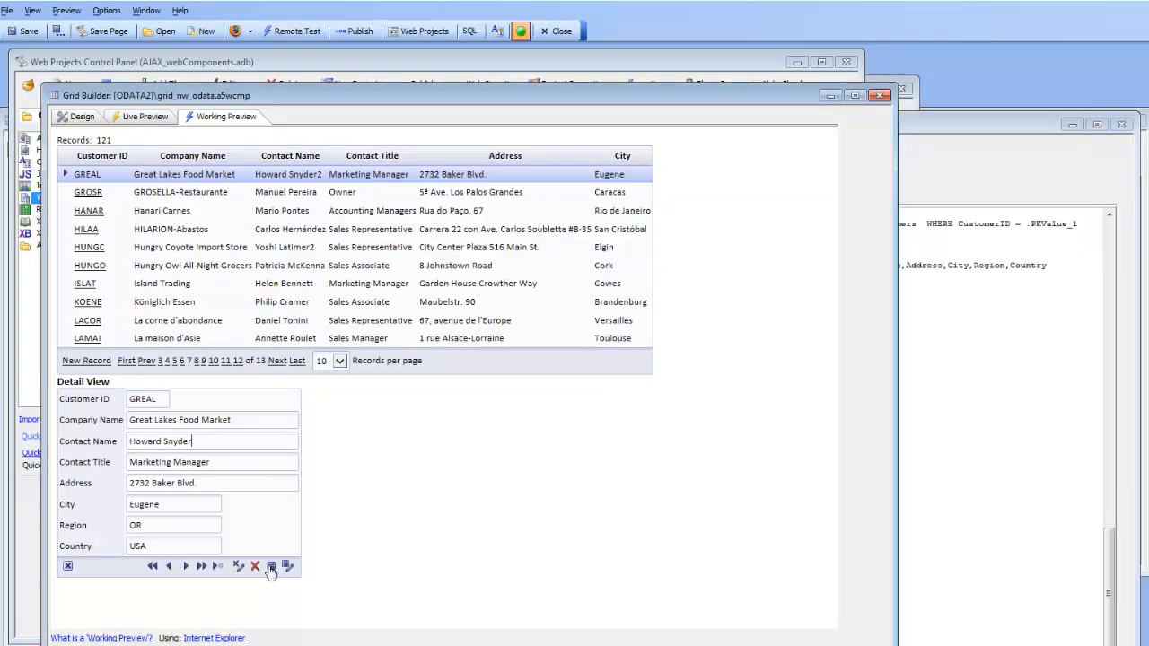
click(271, 566)
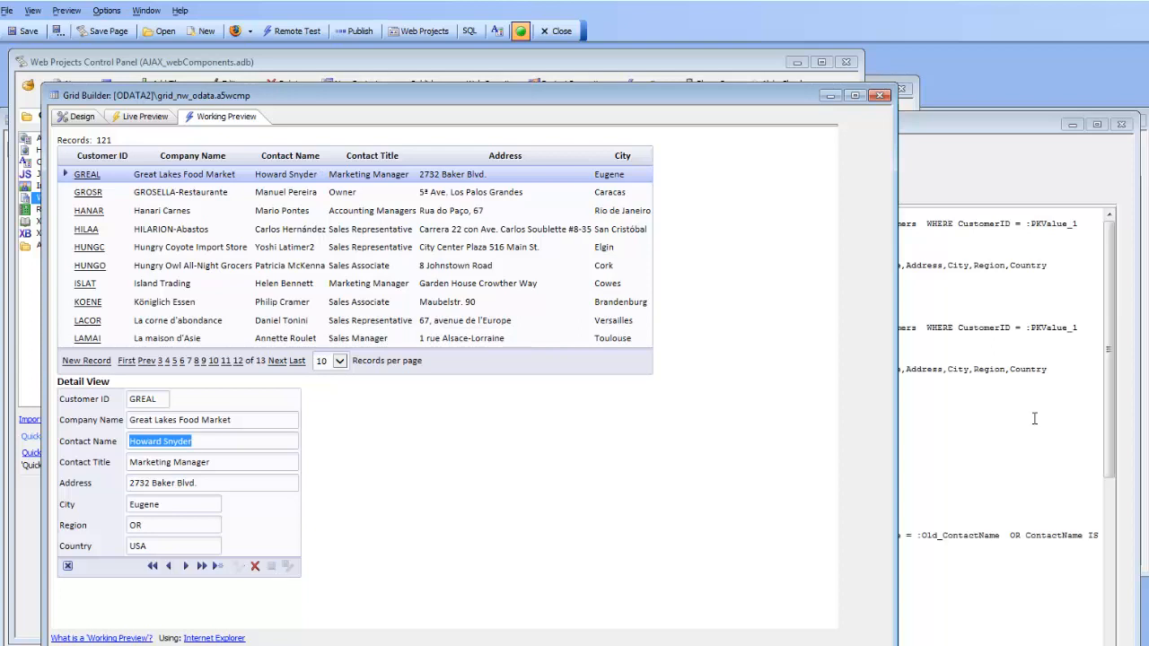
- Examine the logged UPDATE statement with its REST URL and XML body, and close the Trace Window
click(1034, 418)
click(516, 370)
scroll(518, 377, down, 2)
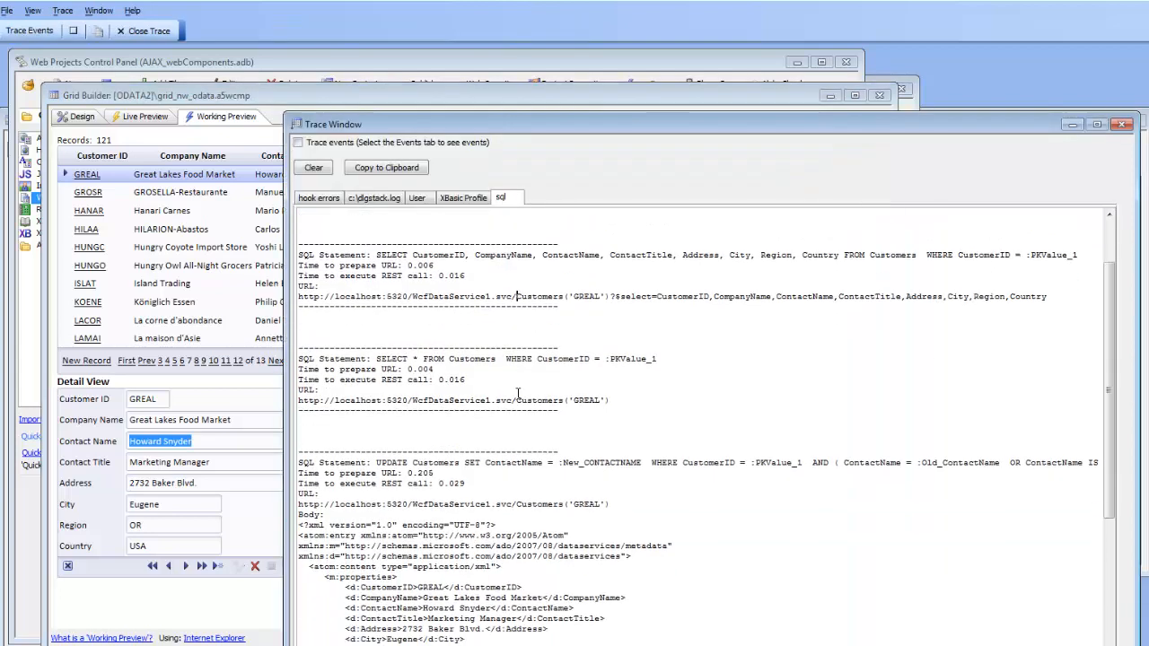
scroll(518, 395, down, 5)
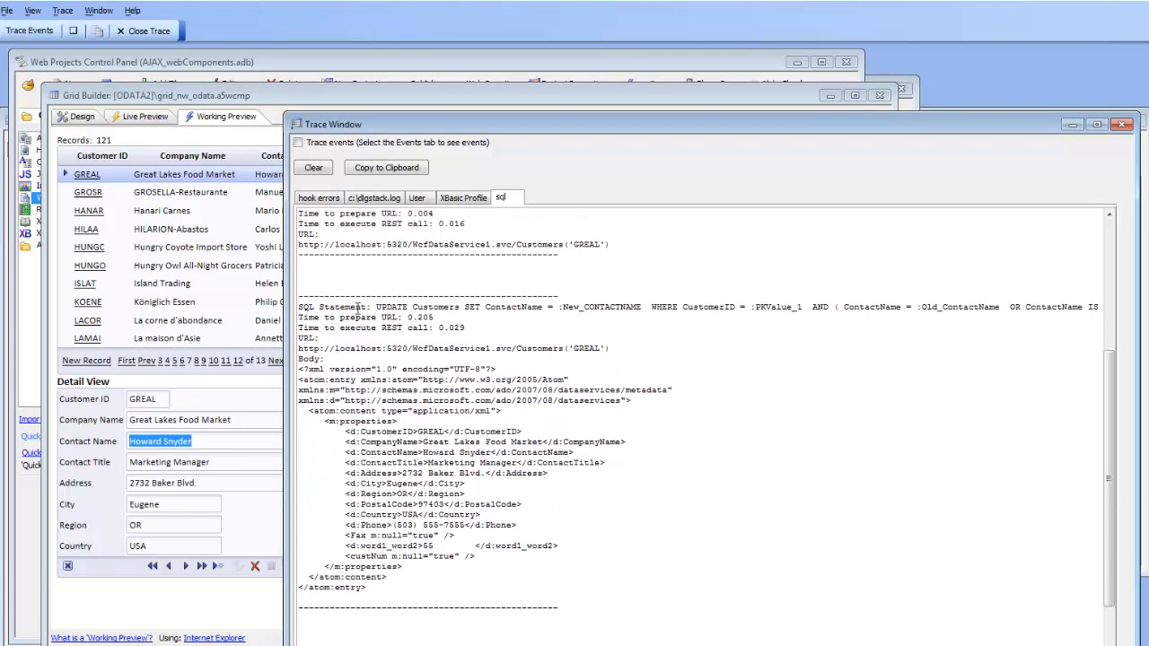
drag(375, 306, 398, 314)
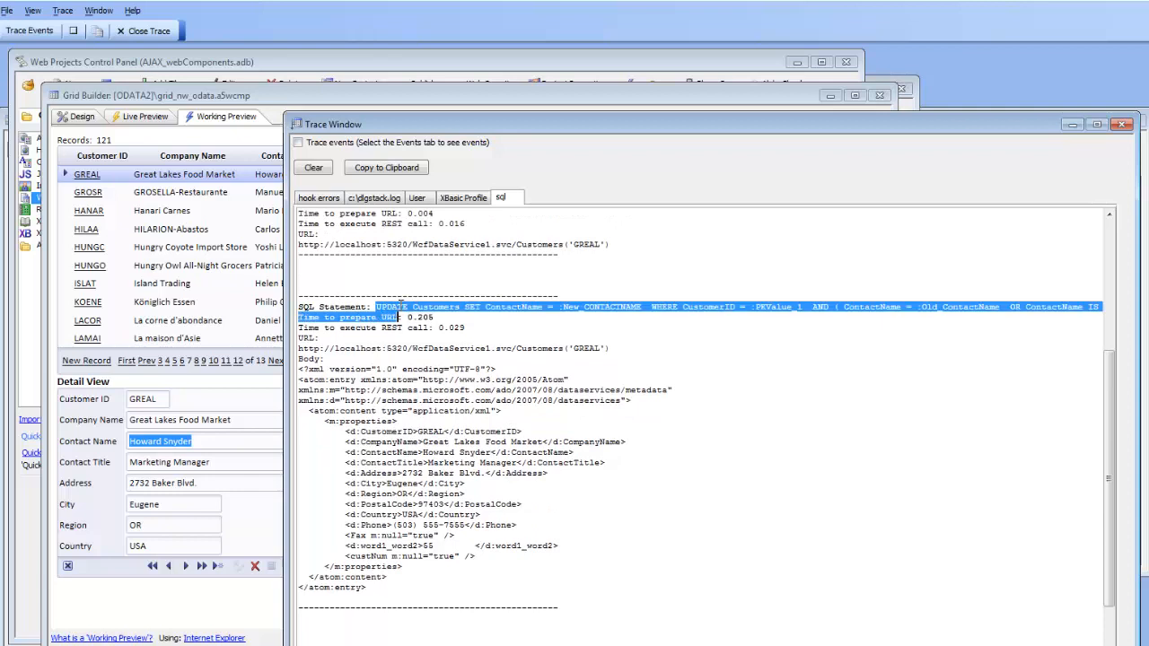
click(400, 308)
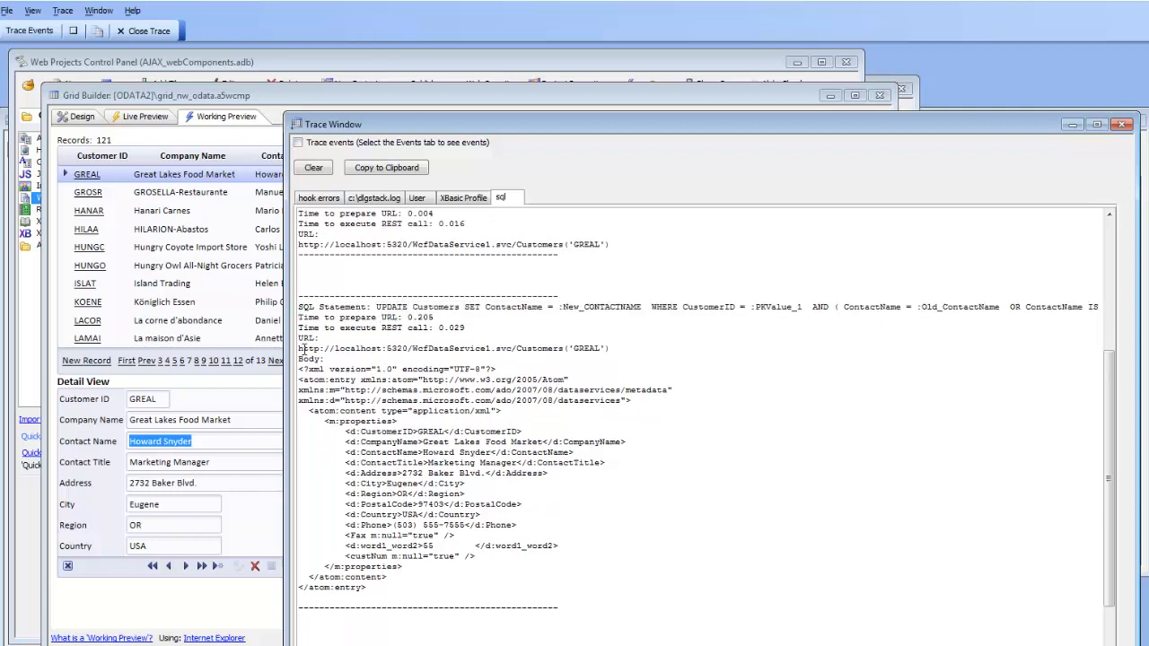
drag(299, 347, 626, 351)
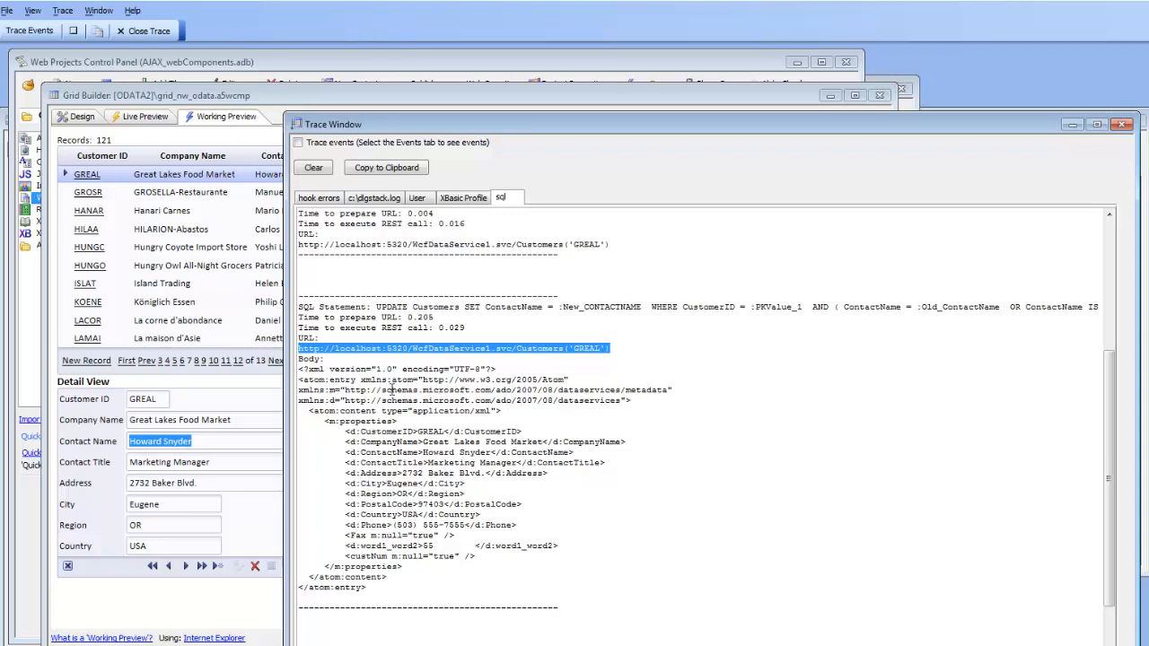
click(400, 349)
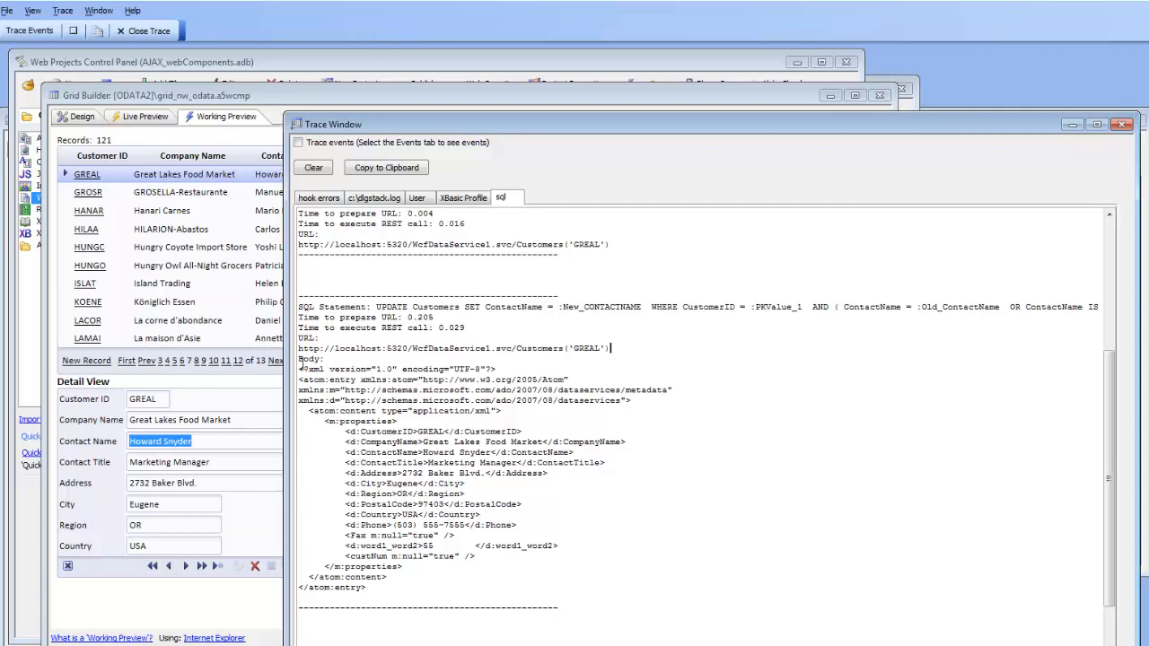
mouse_move(299, 359)
mouse_down()
mouse_move(404, 426)
mouse_move(406, 595)
mouse_up()
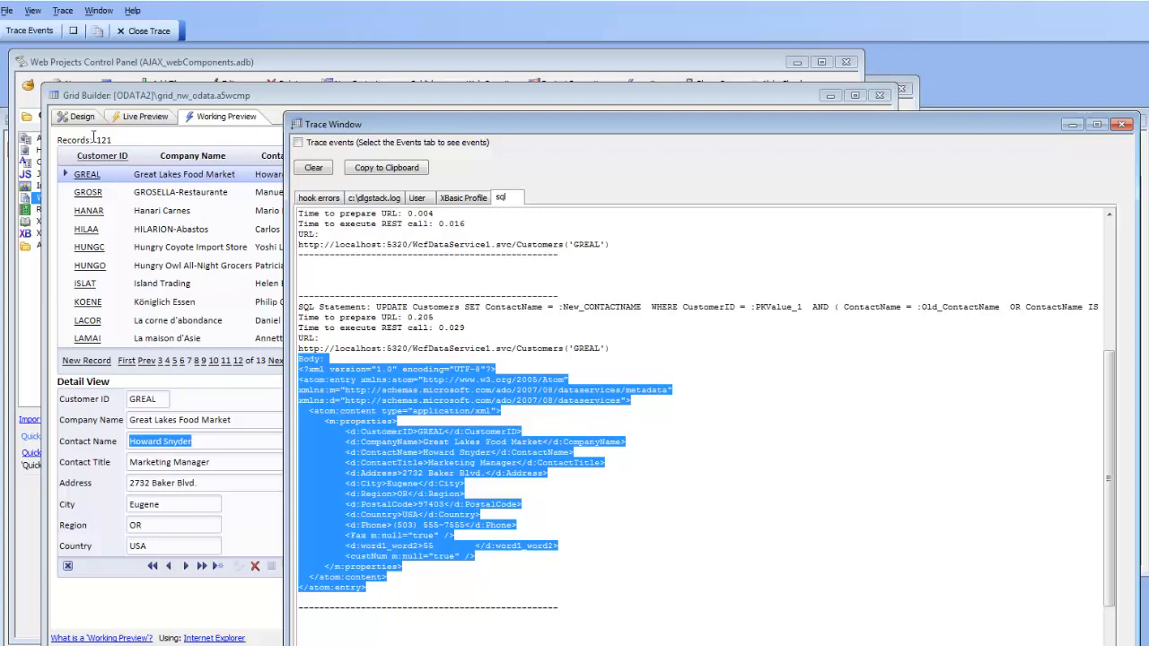
click(1122, 123)
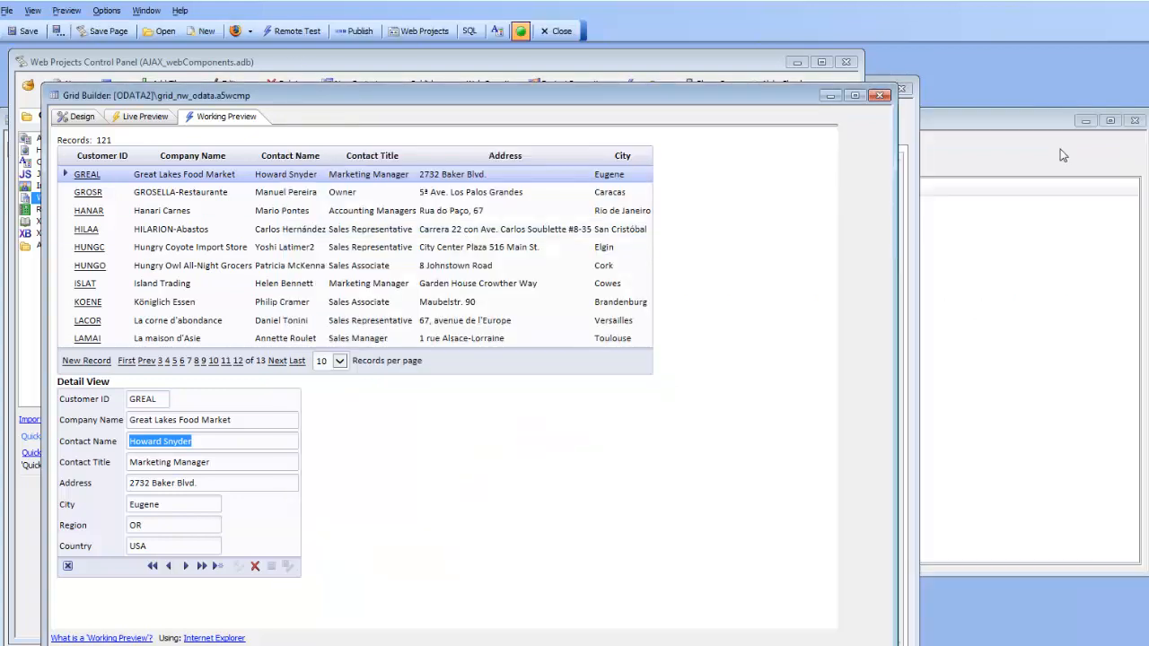
- Bring the Code Editor's Interactive window forward and delete all existing code in it
click(952, 158)
click(112, 32)
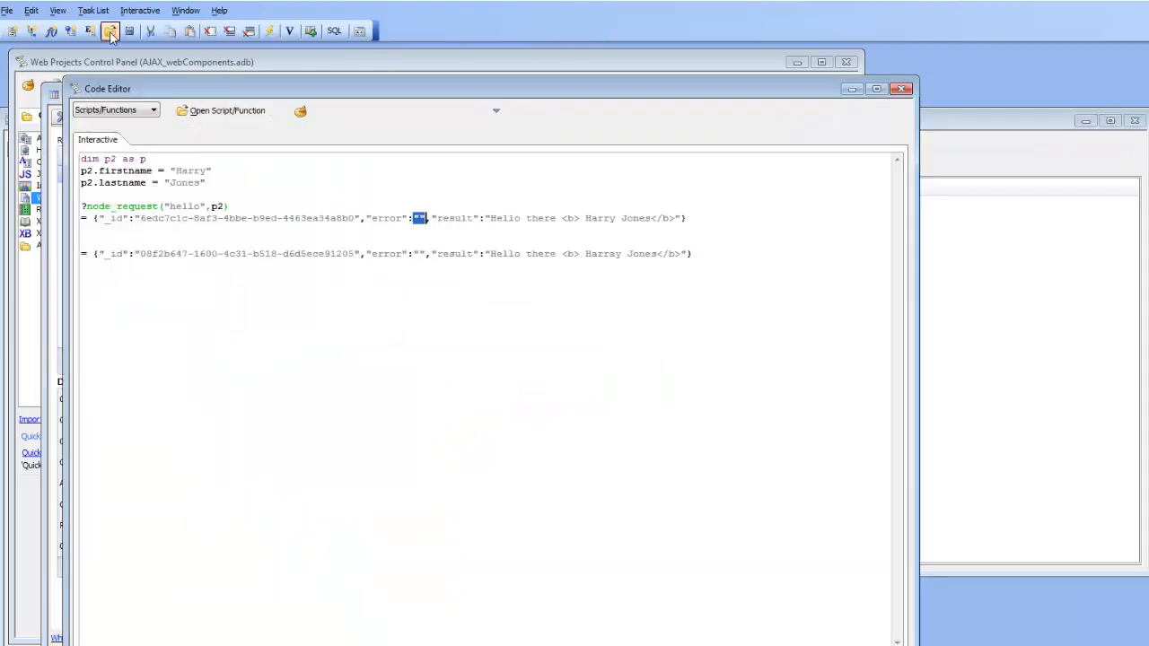
drag(80, 159, 721, 349)
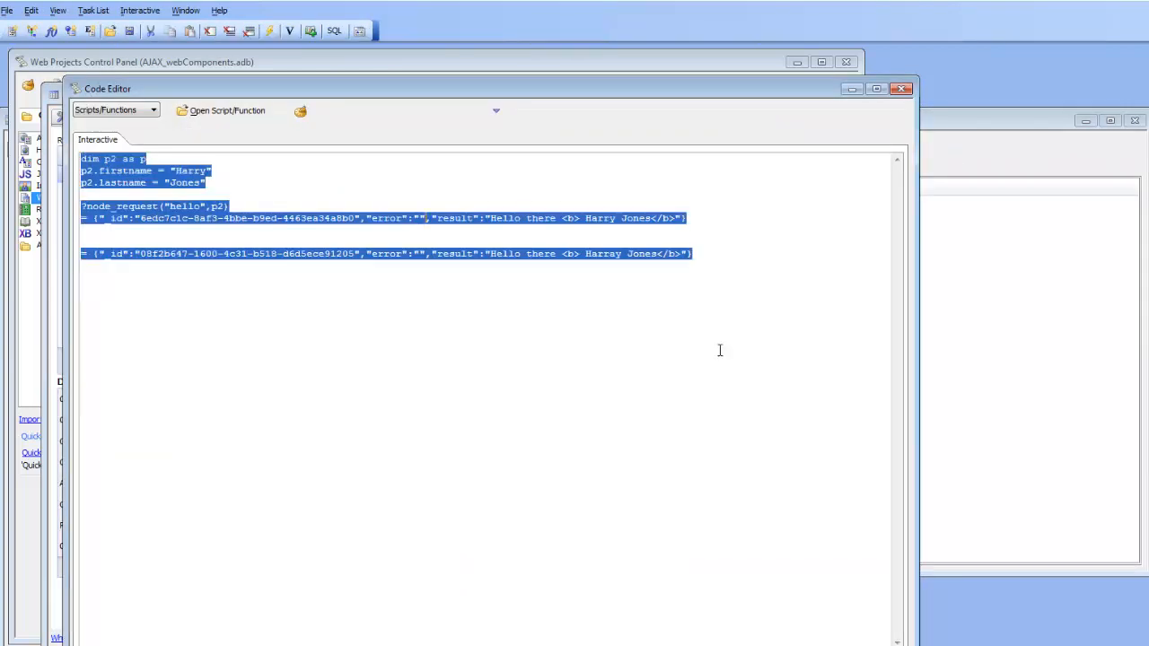
key(Delete)
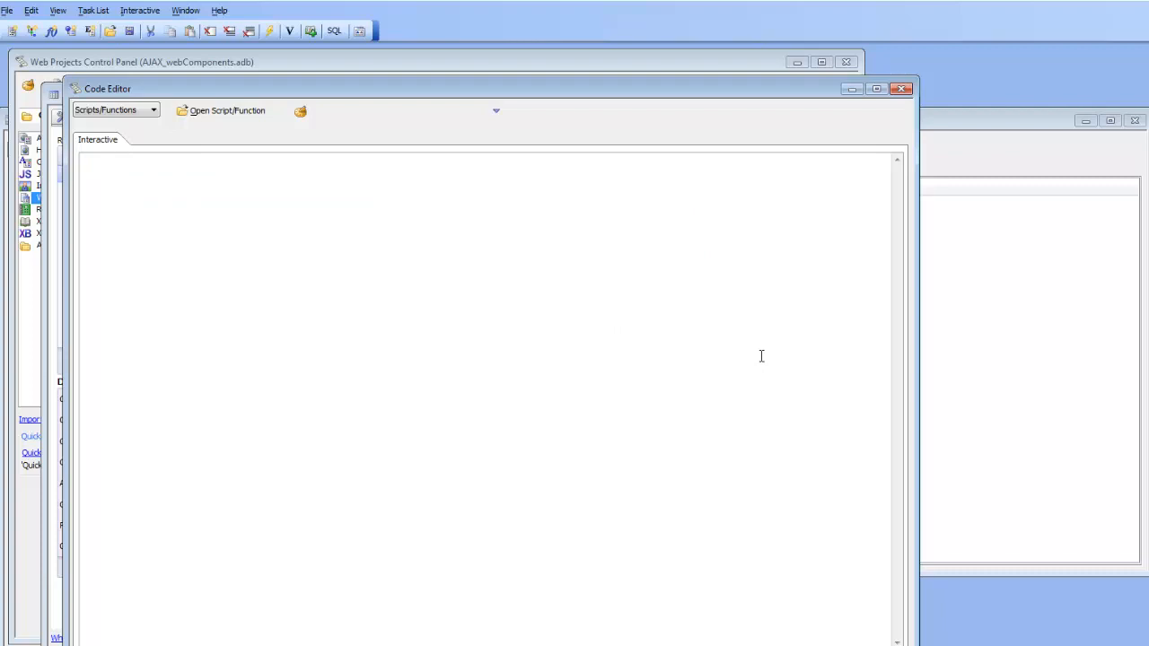
- Declare the variable cn as sql::Connection in the Interactive window
text(dim cn as sql::)
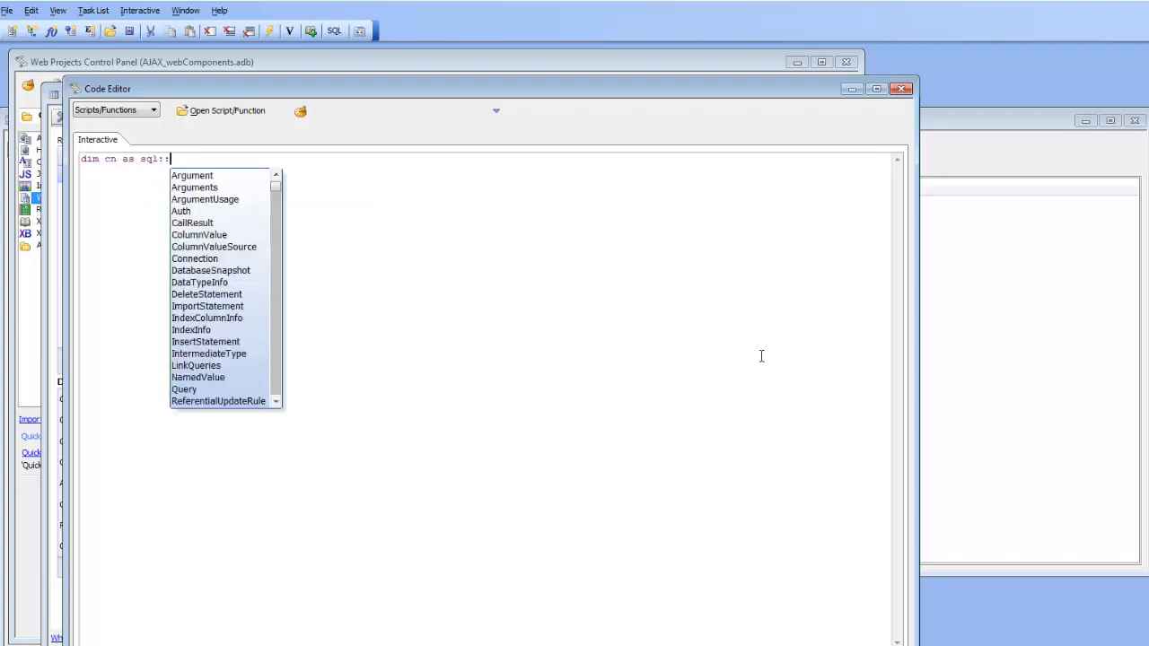
text(Connection)
key(Return)
key(Return)
- Add a cn.open call using the named connection string oData_northwind, prefix it with "?" to print the result, and run it
text(cn)
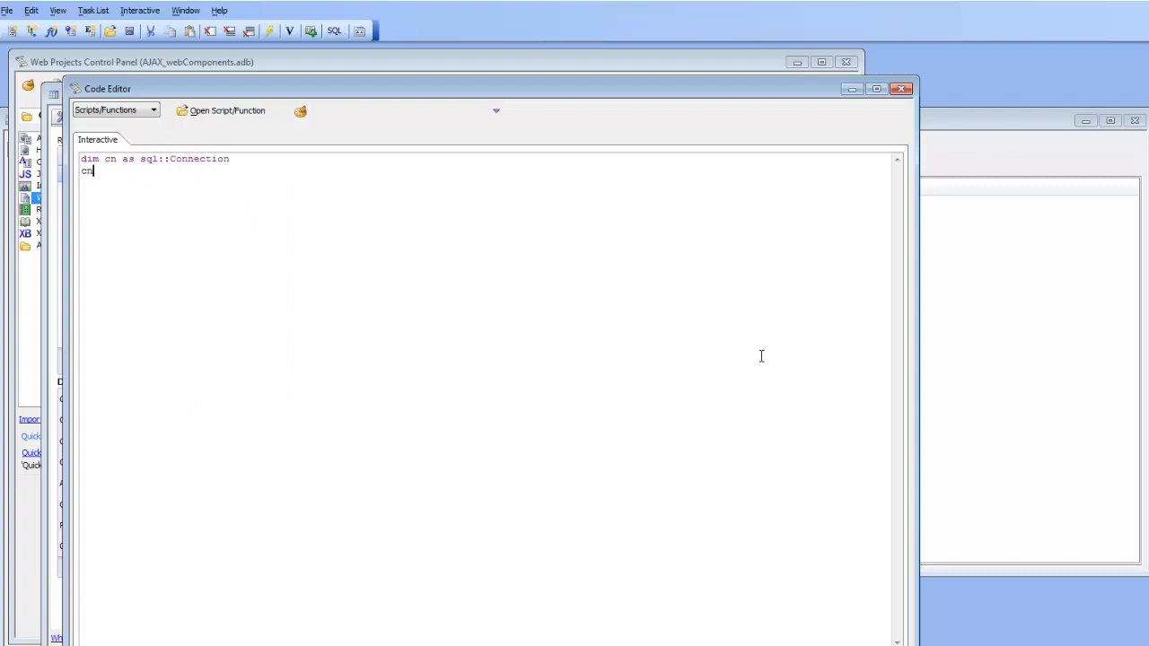
text(.open)
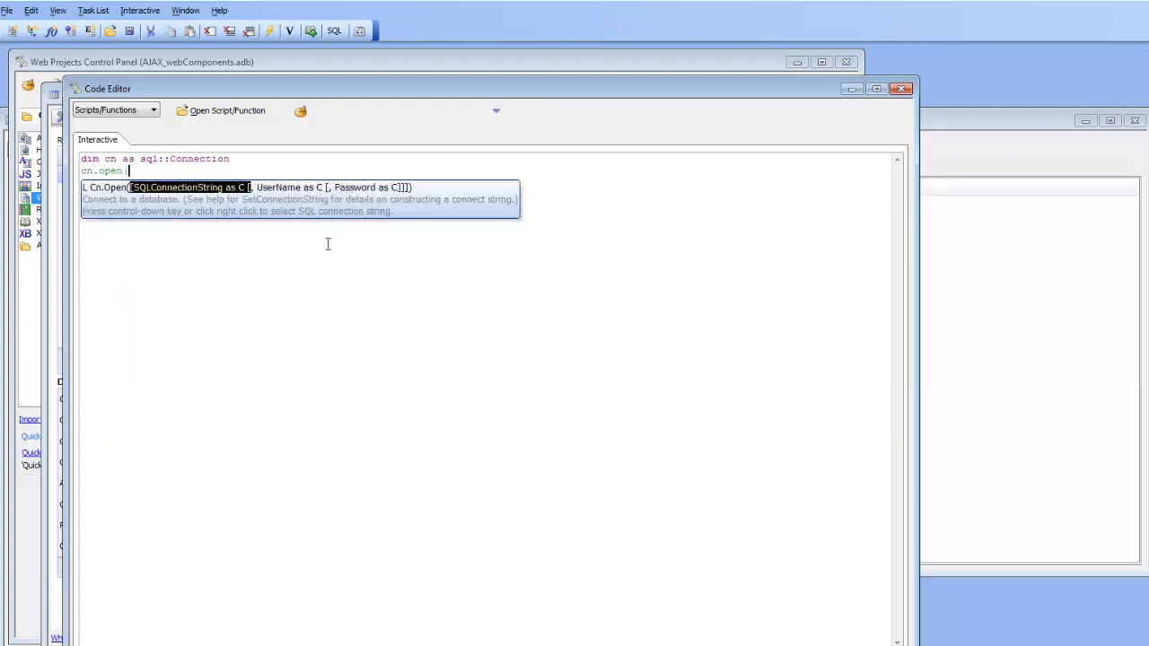
right_click(202, 190)
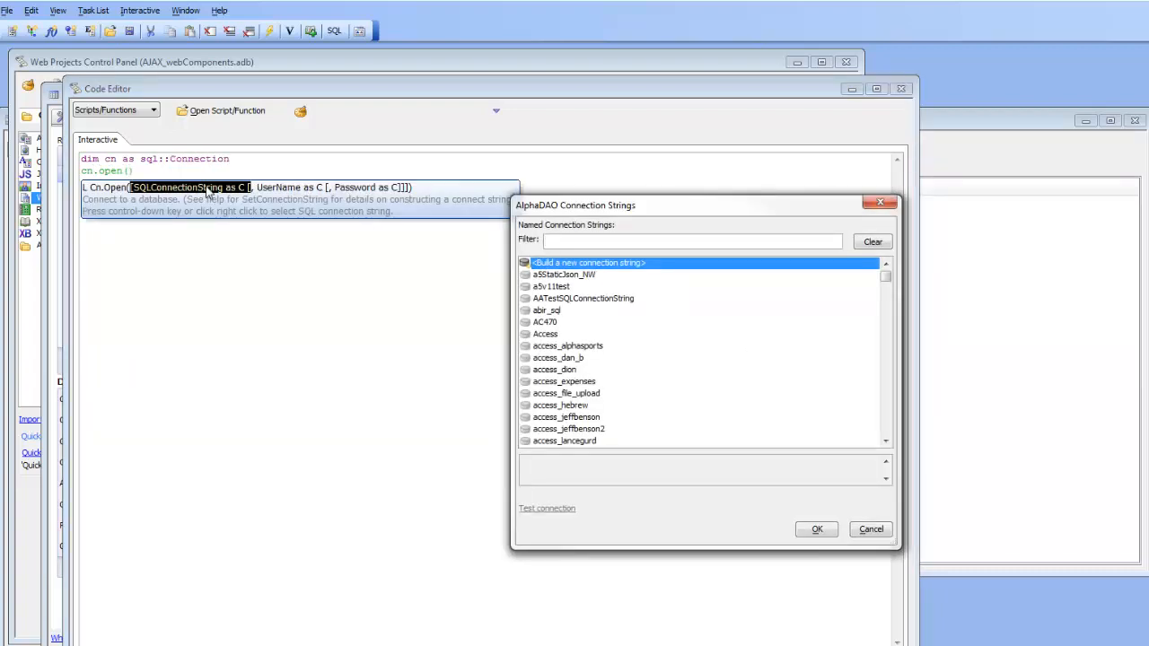
text(odata)
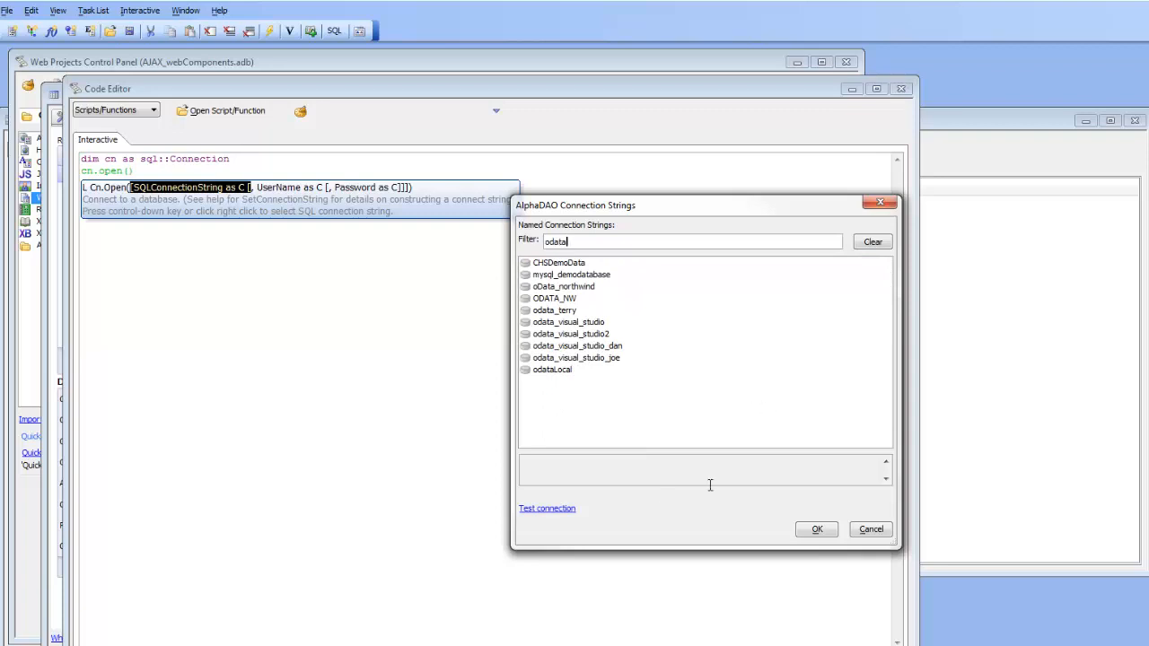
click(556, 286)
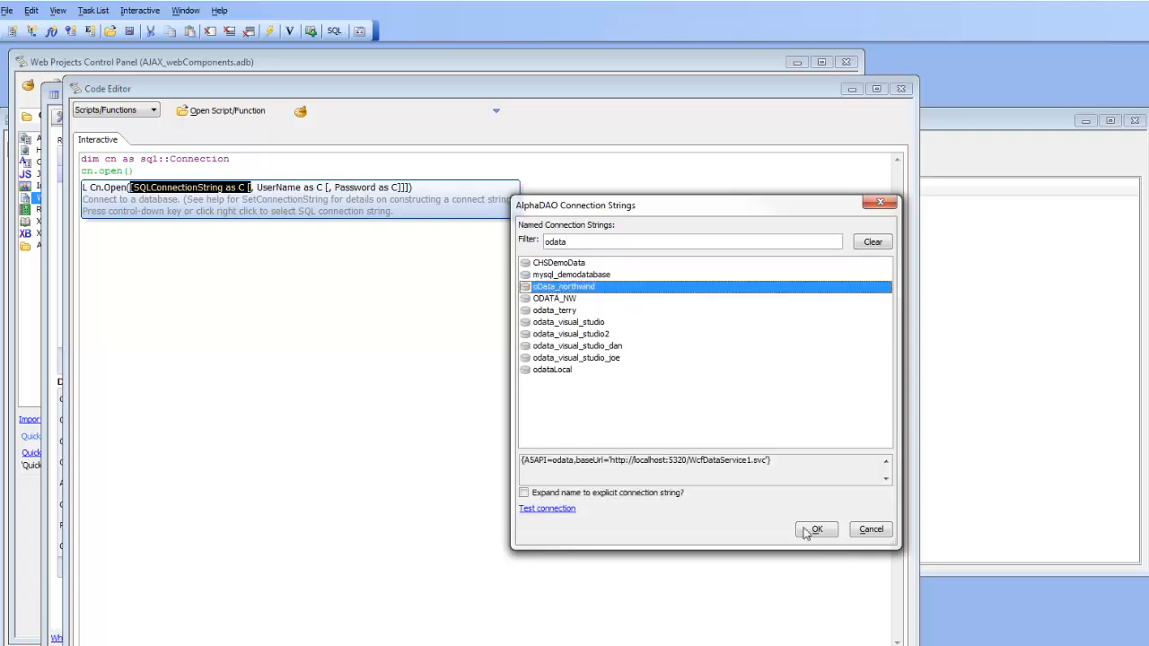
click(817, 530)
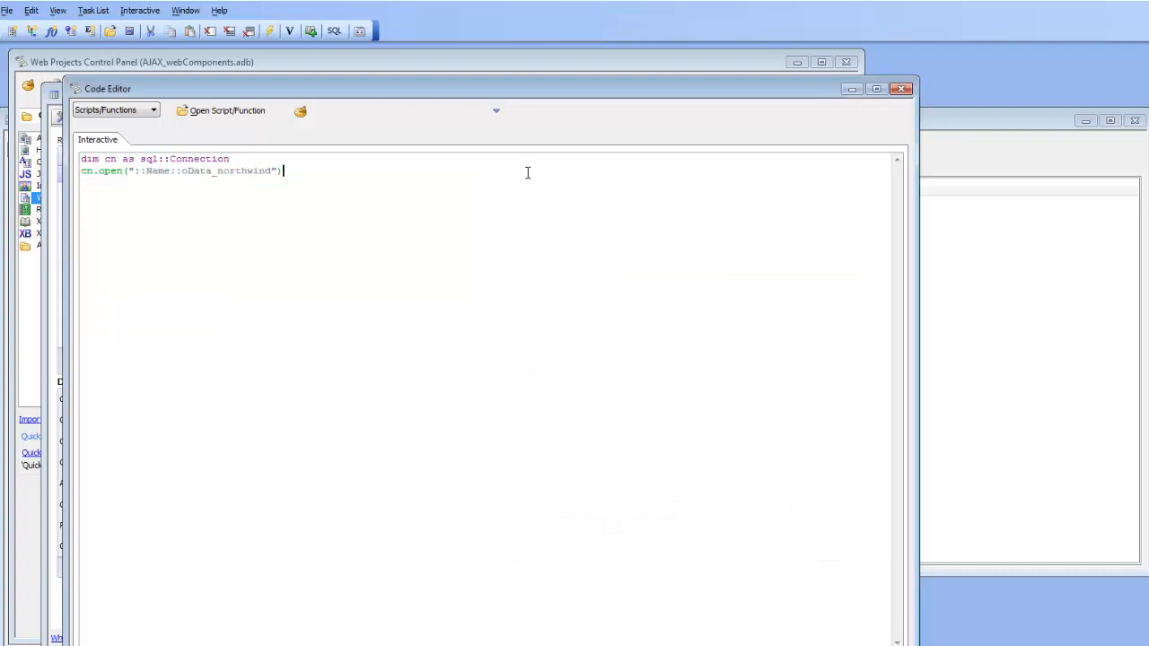
text(?)
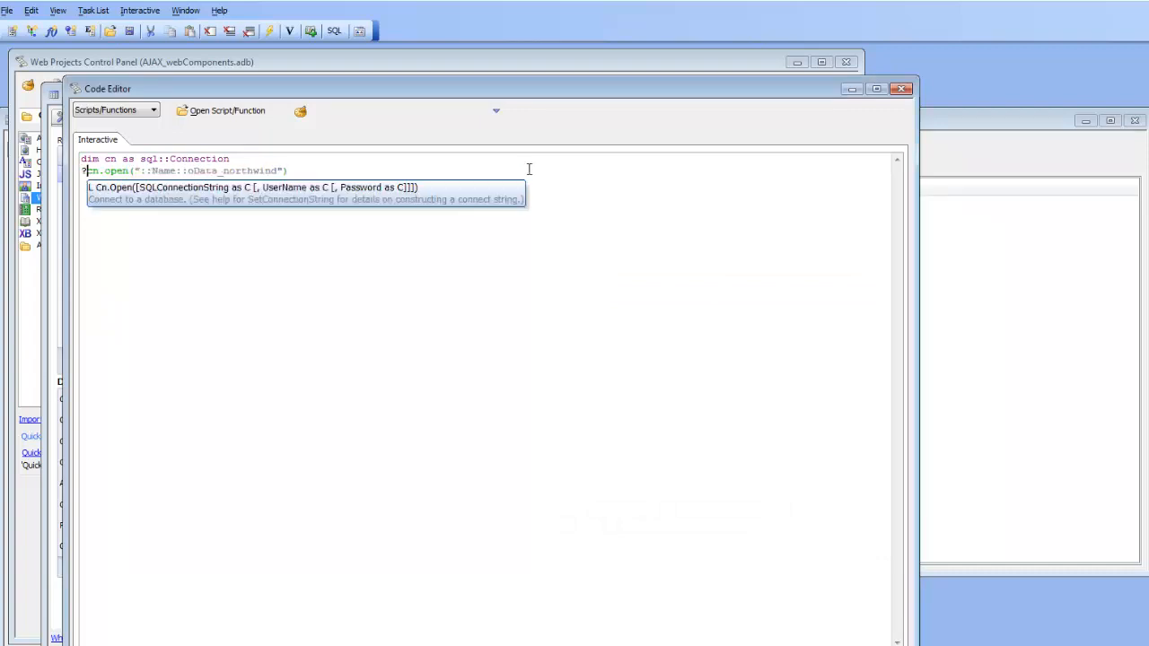
click(529, 169)
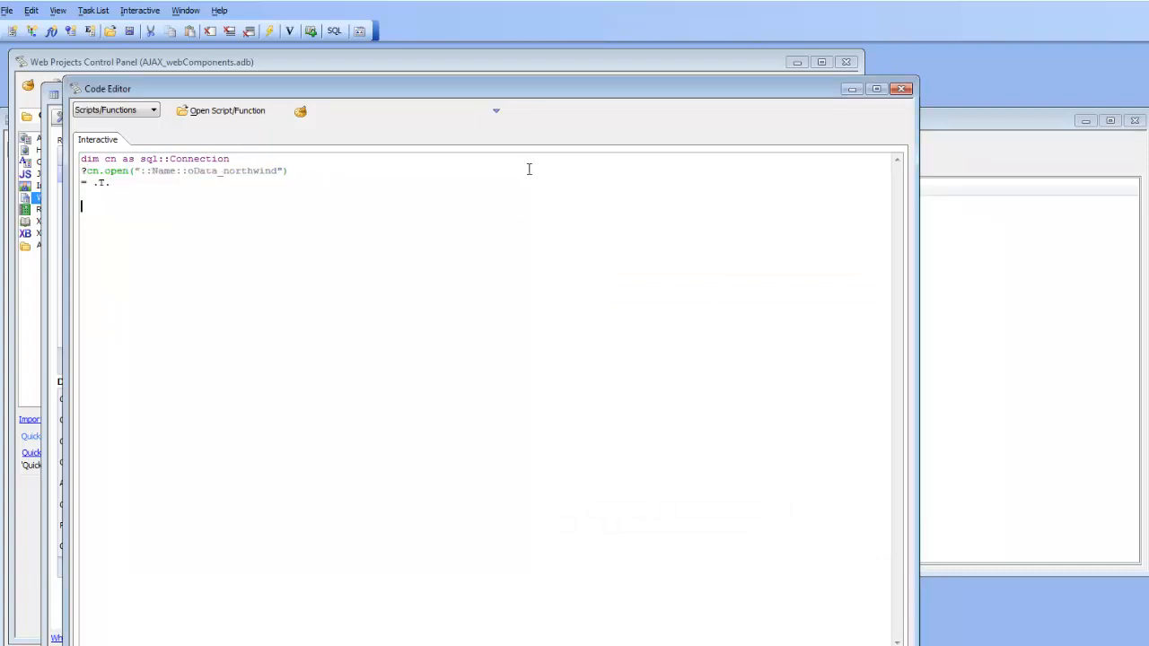
- Run ?cn.ListTables() to print the tables available through the OData connection
text(?cn.ListTables()
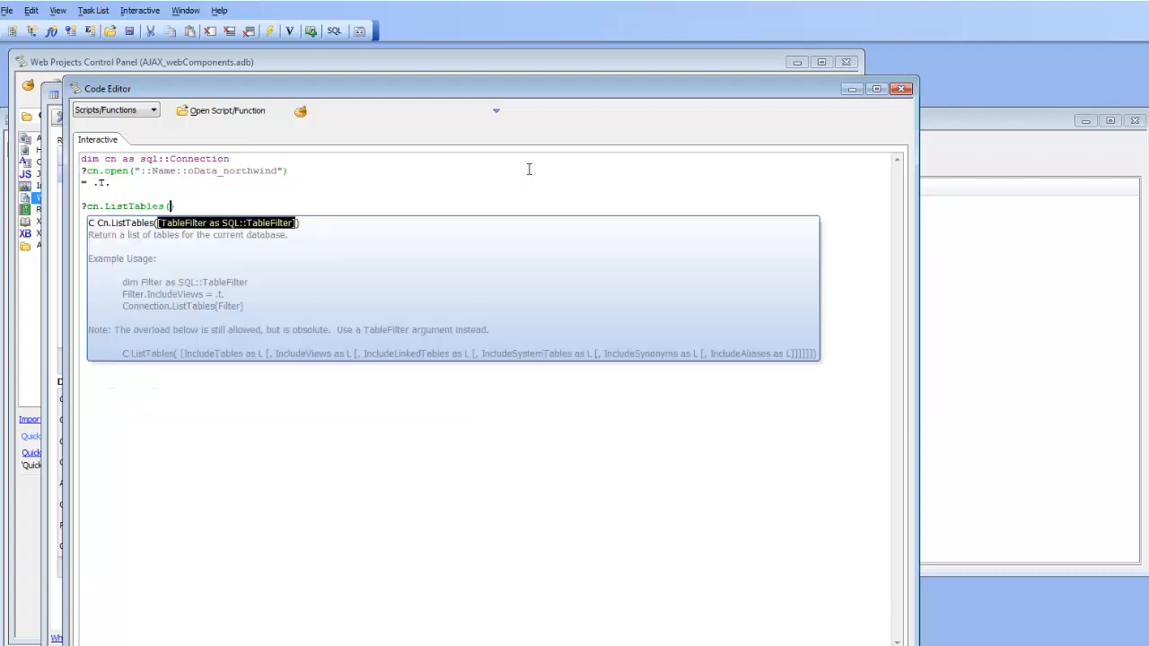
text())
key(Return)
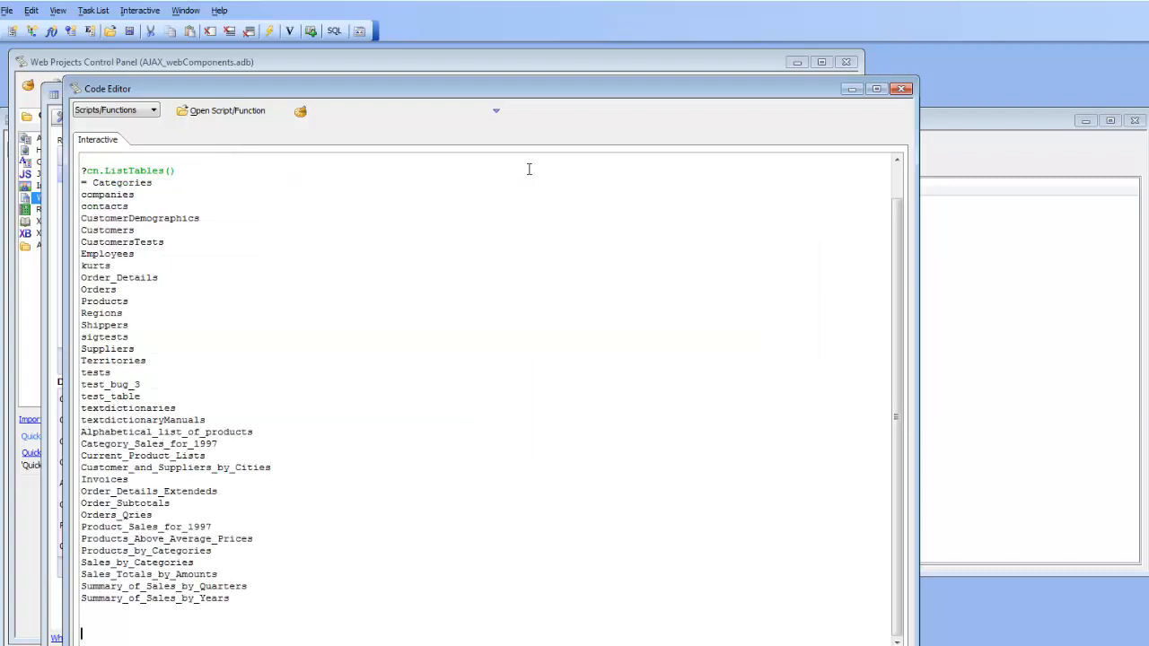
key(Return)
key(Return)
key(Up)
key(Up)
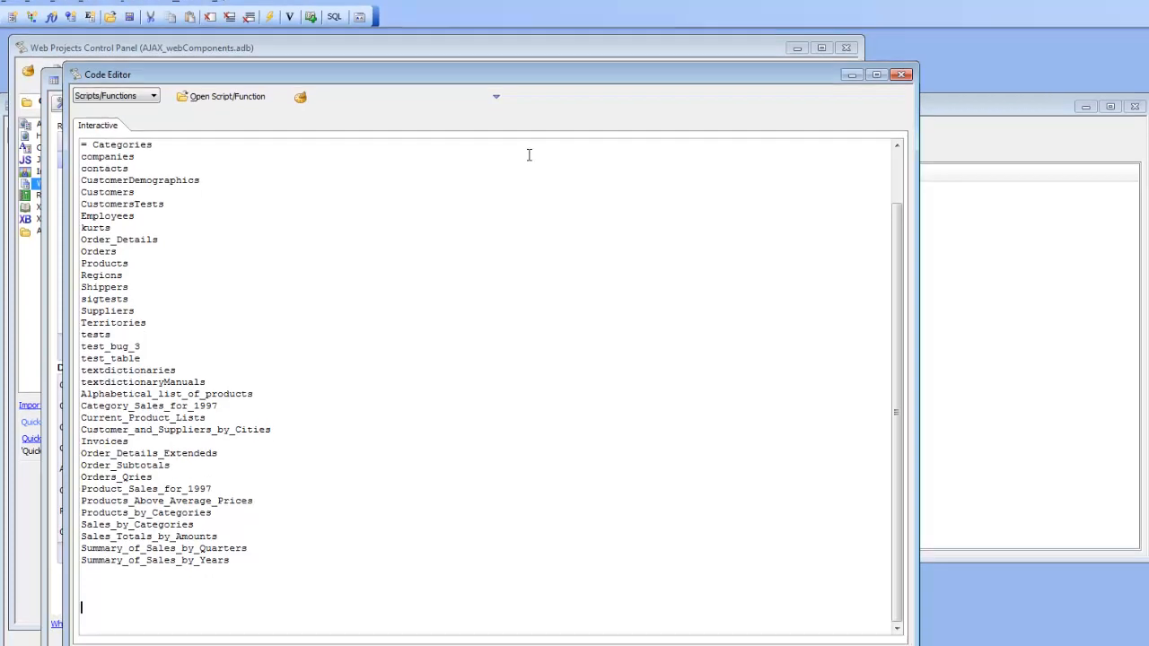
- Add a cn.Execute call with the query "select * from customers where city = 'london'" in the Interactive window
text(cn.)
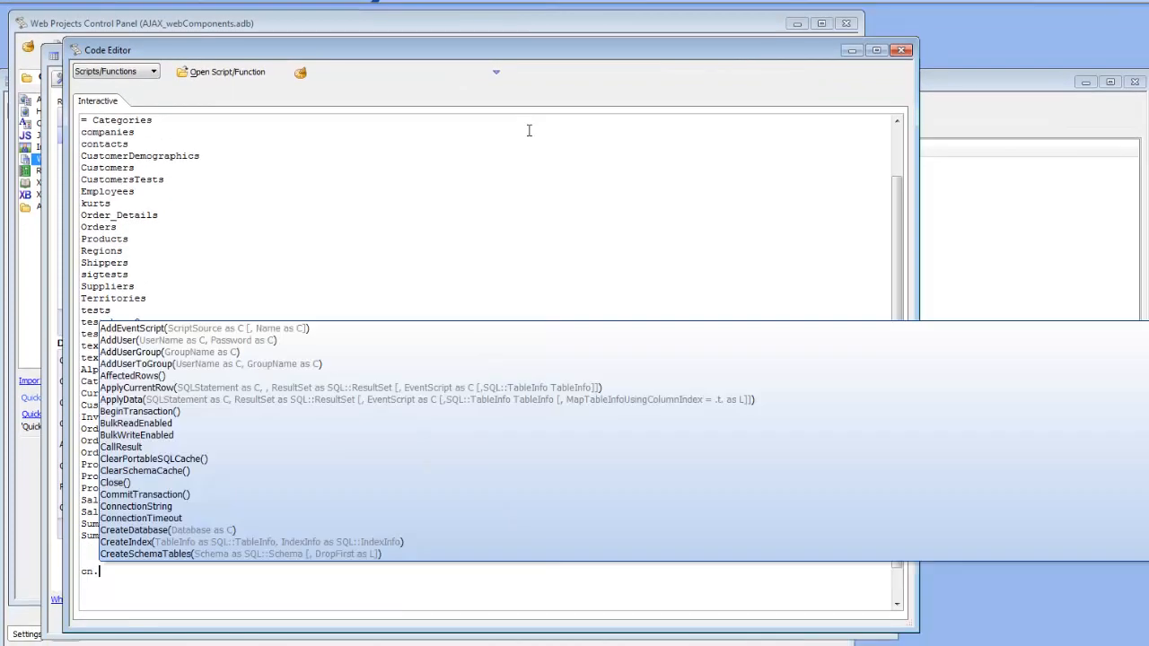
text(Execute("select *)
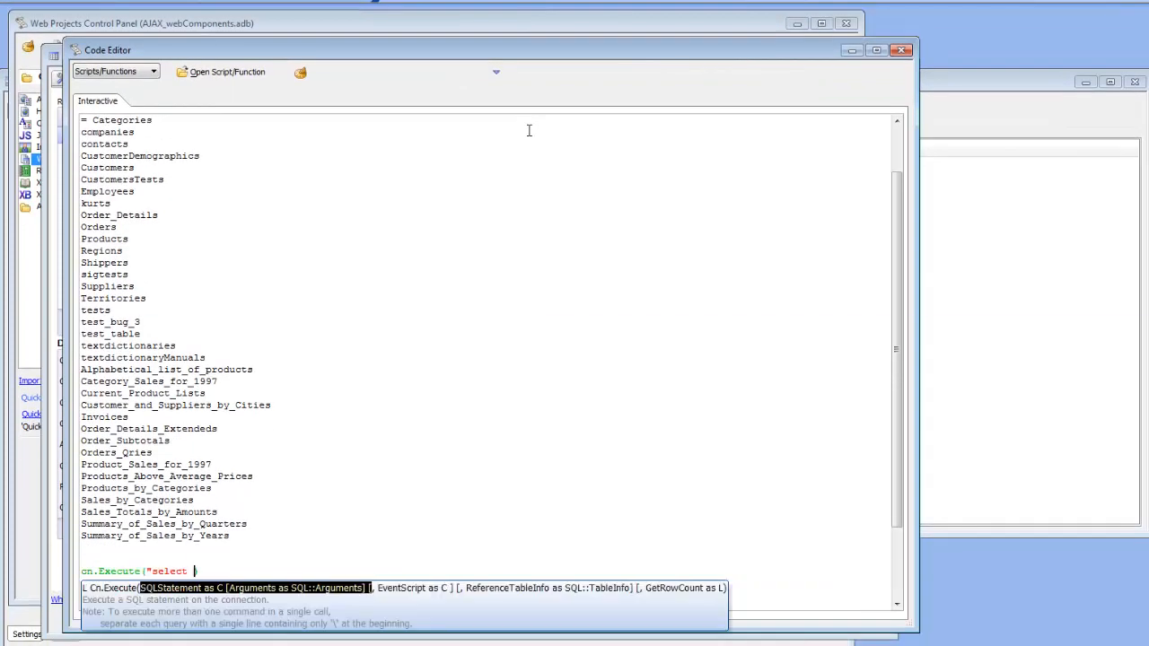
text( from customers where)
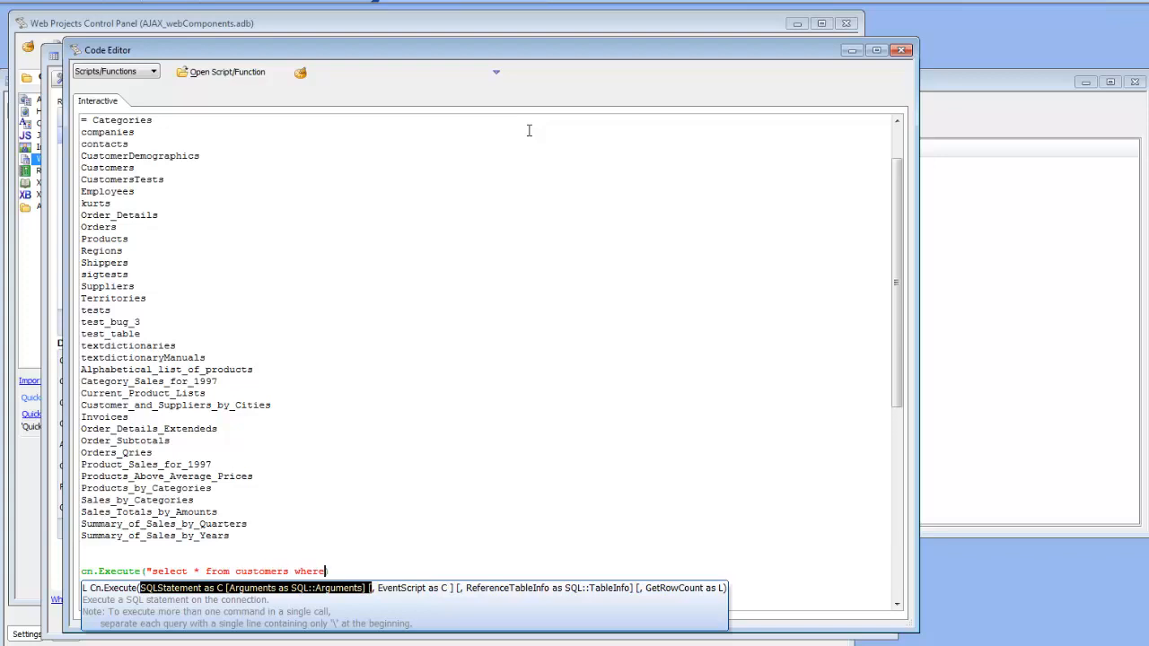
text( city = 'london'")
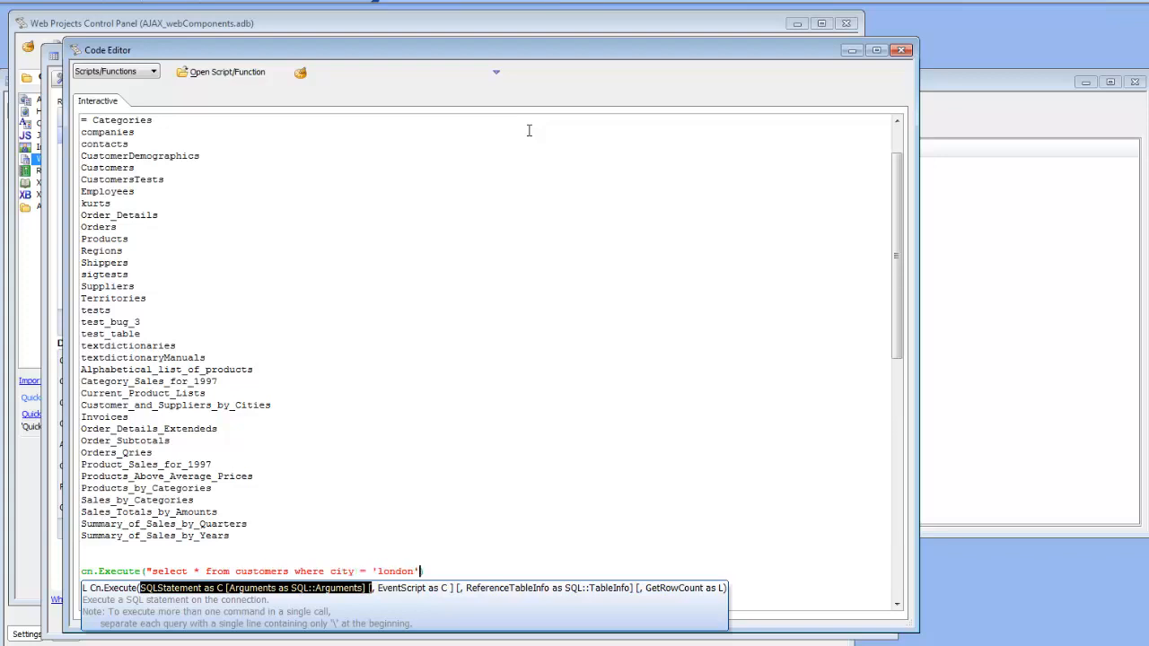
key(Return)
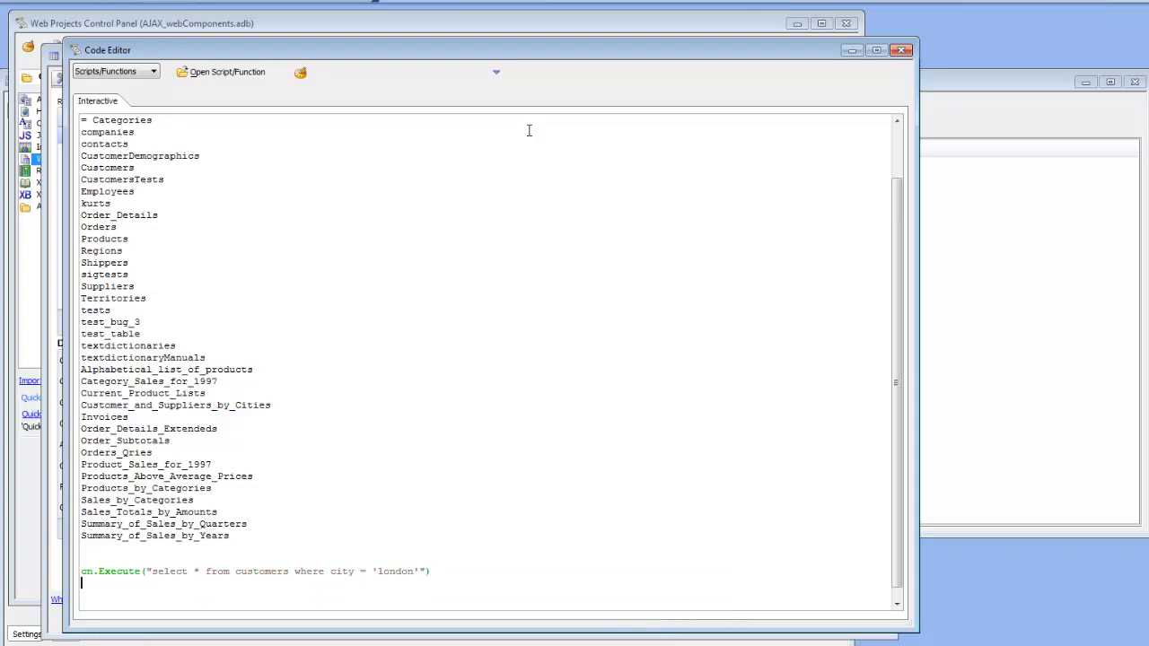
- Assign cn.ResultSet to rs and print the result set as text with ?rs.ToString()
text(rs = cn.res)
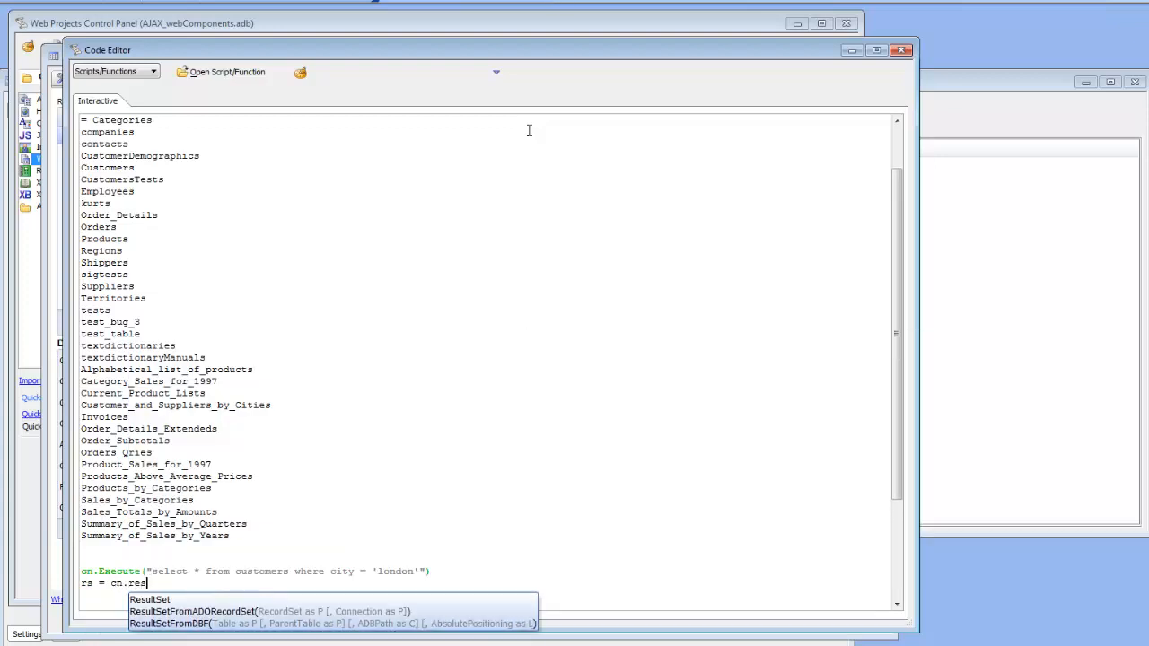
key(Return)
key(Return)
text(?)
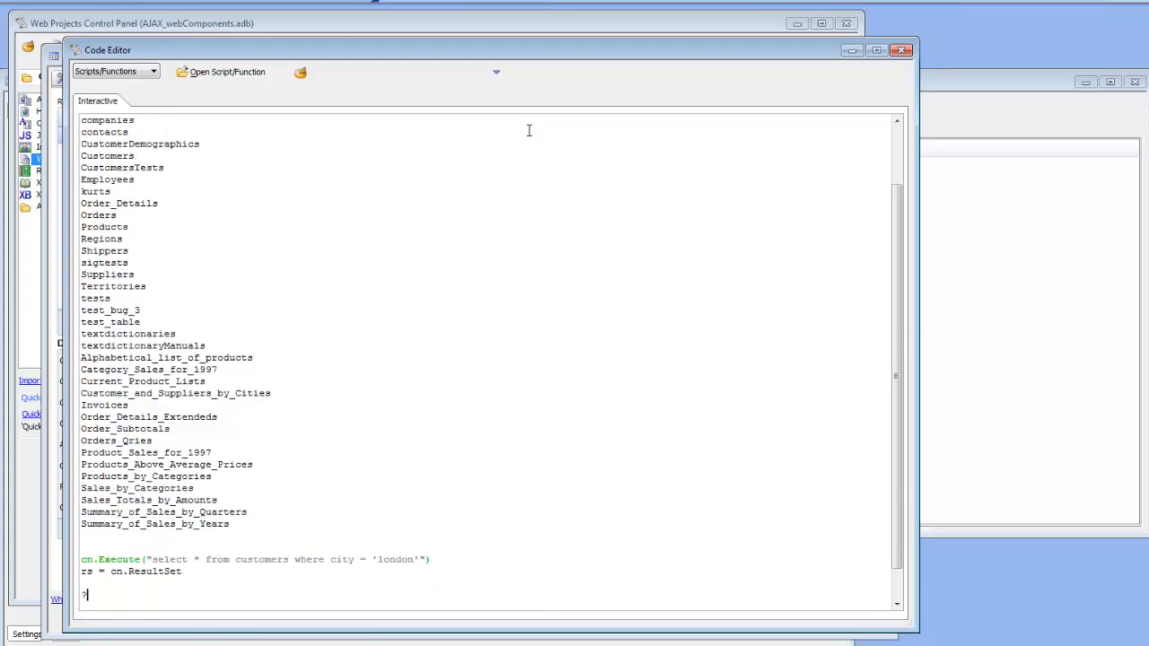
text(rs.tost)
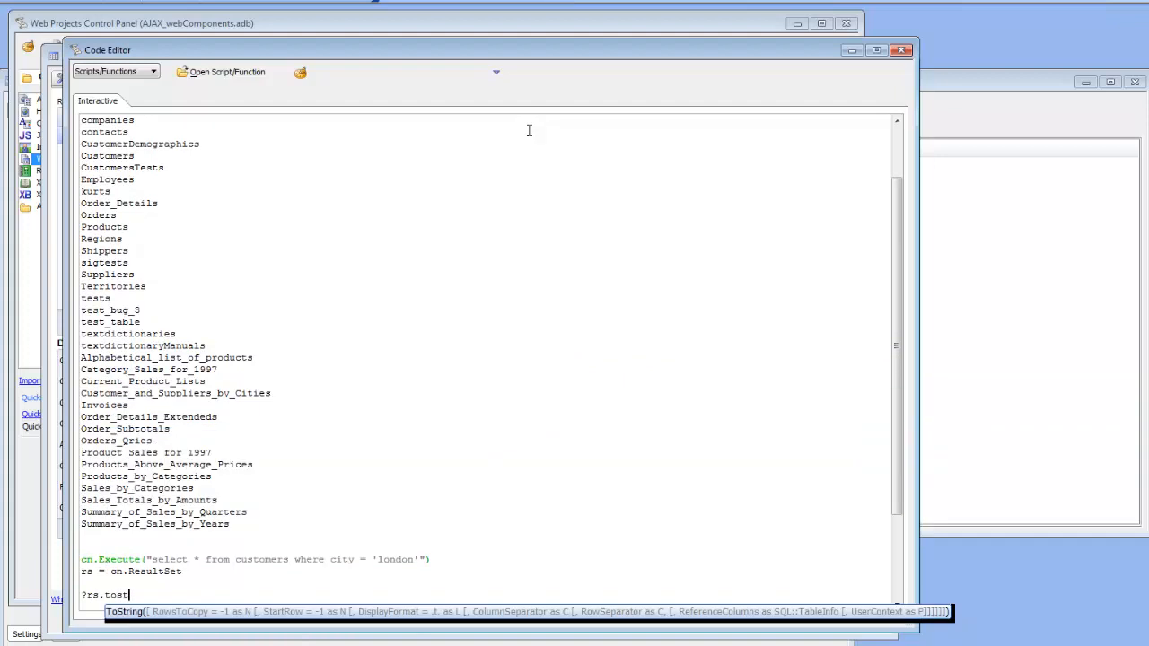
text(t)
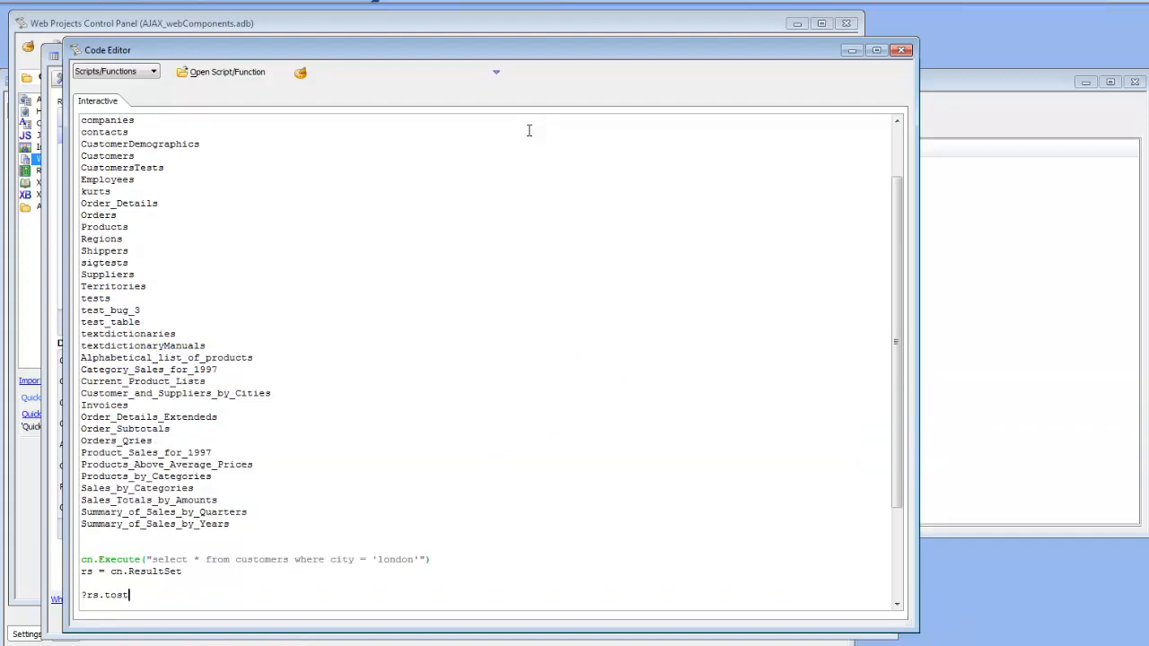
text(r())
key(Return)
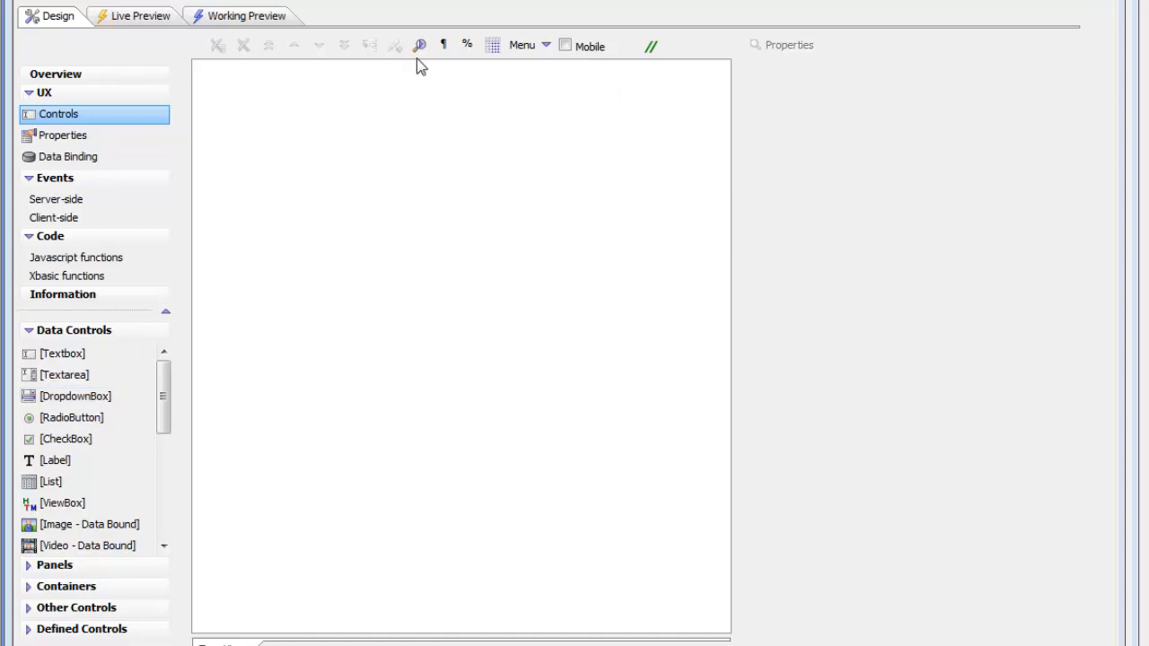
- Add a single List control to the empty UX component and open its Quick Setup Genie
double_click(53, 482)
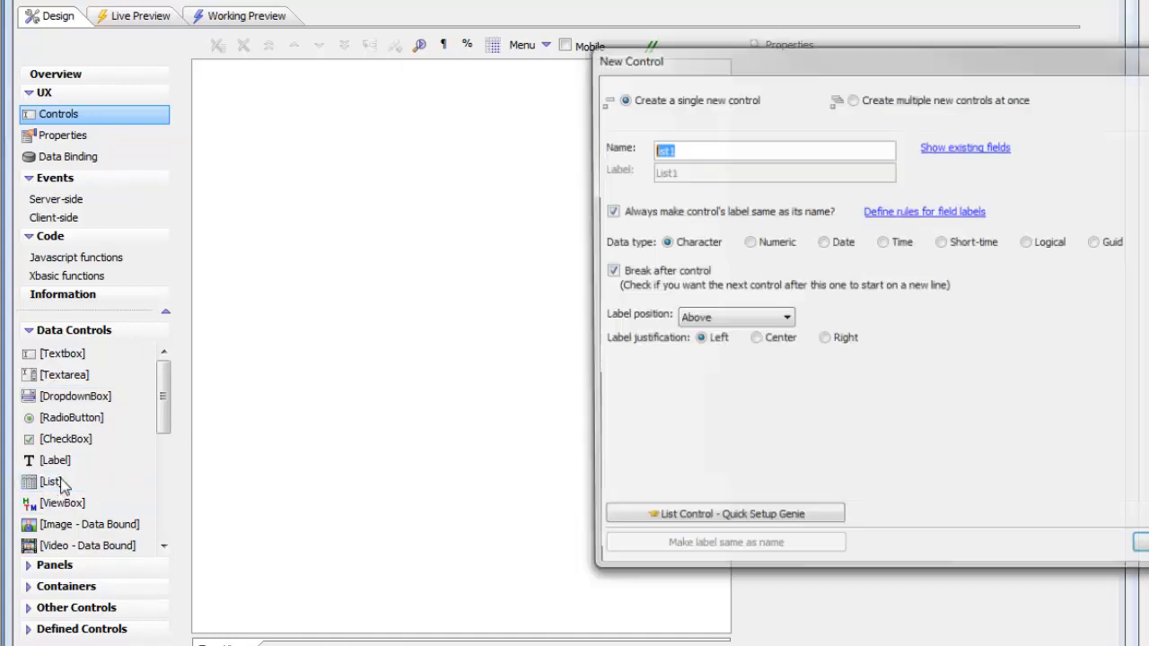
click(686, 519)
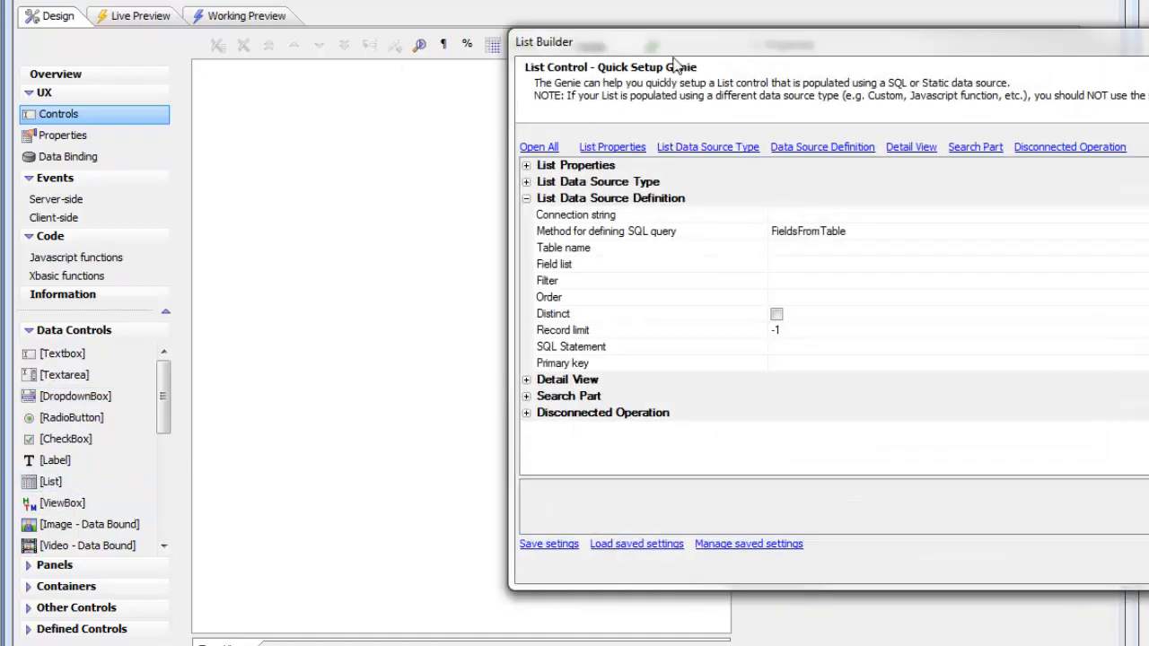
drag(627, 32, 247, 2)
- Set the List's data source to the named connection string oData_northwind
double_click(243, 193)
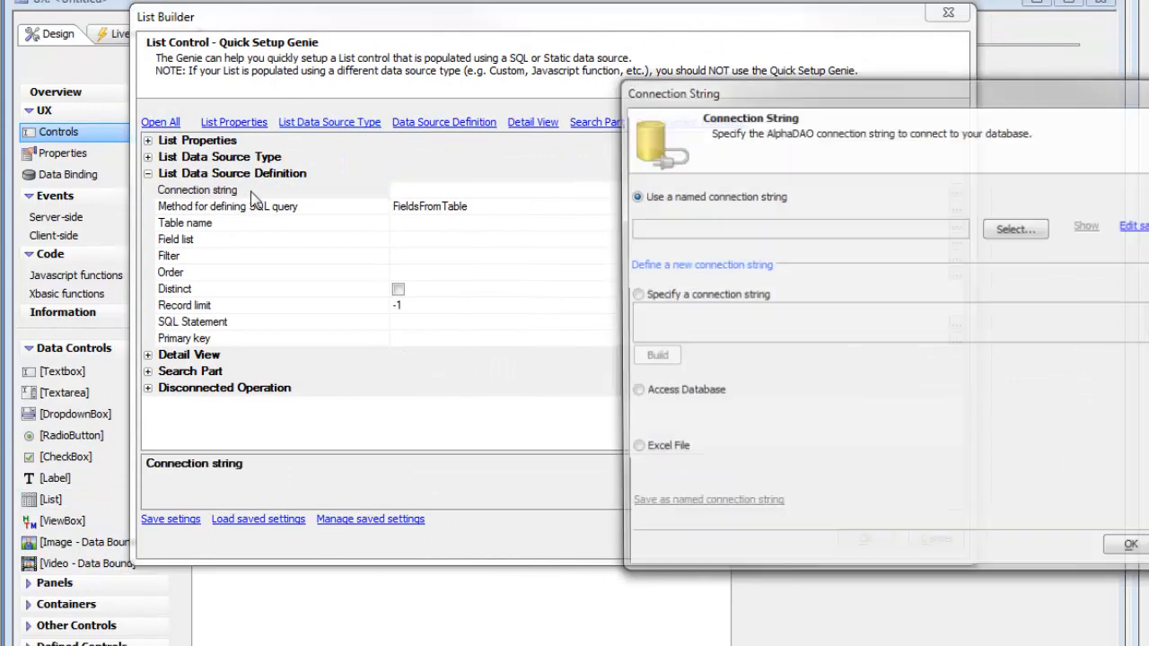
click(1014, 229)
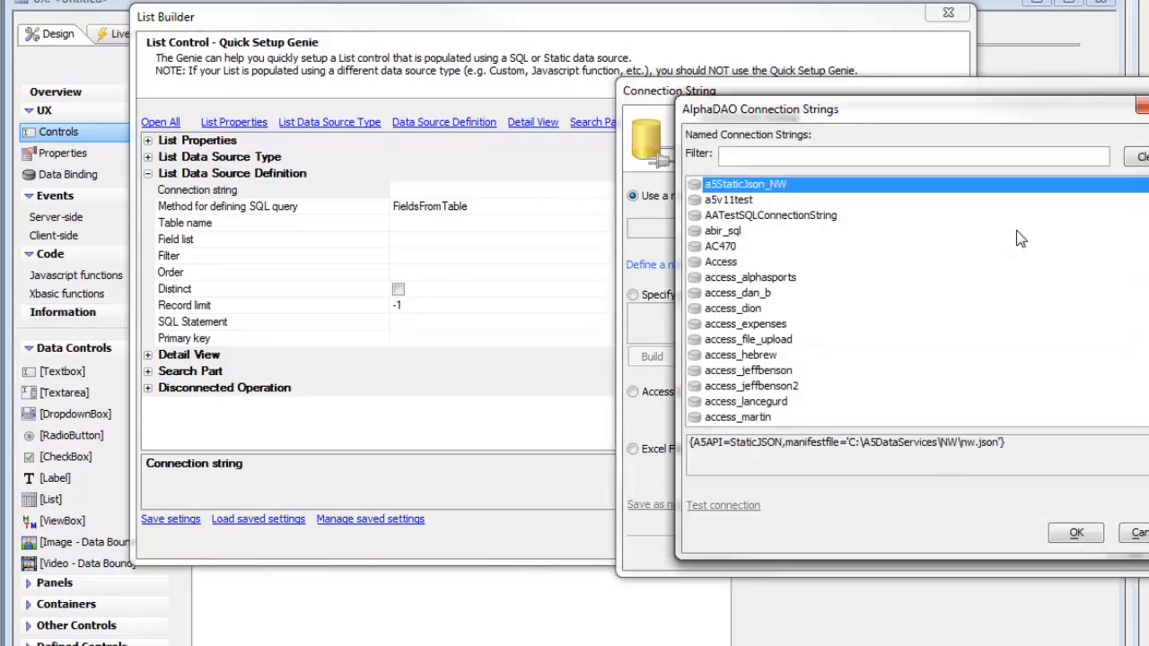
text(oda)
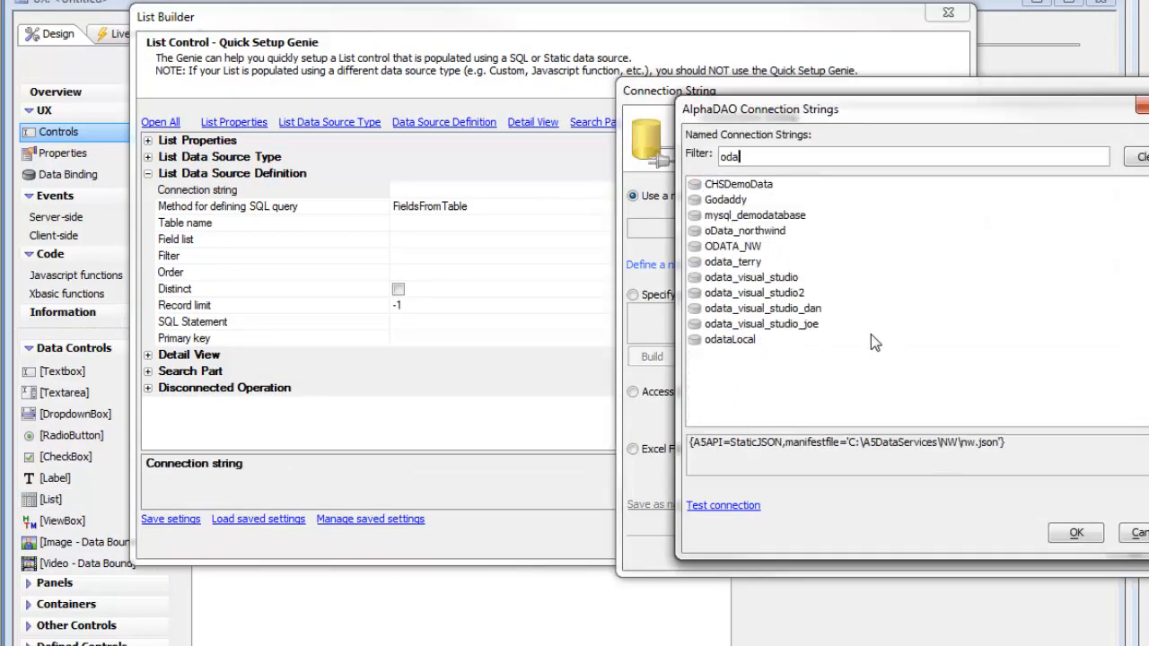
click(762, 232)
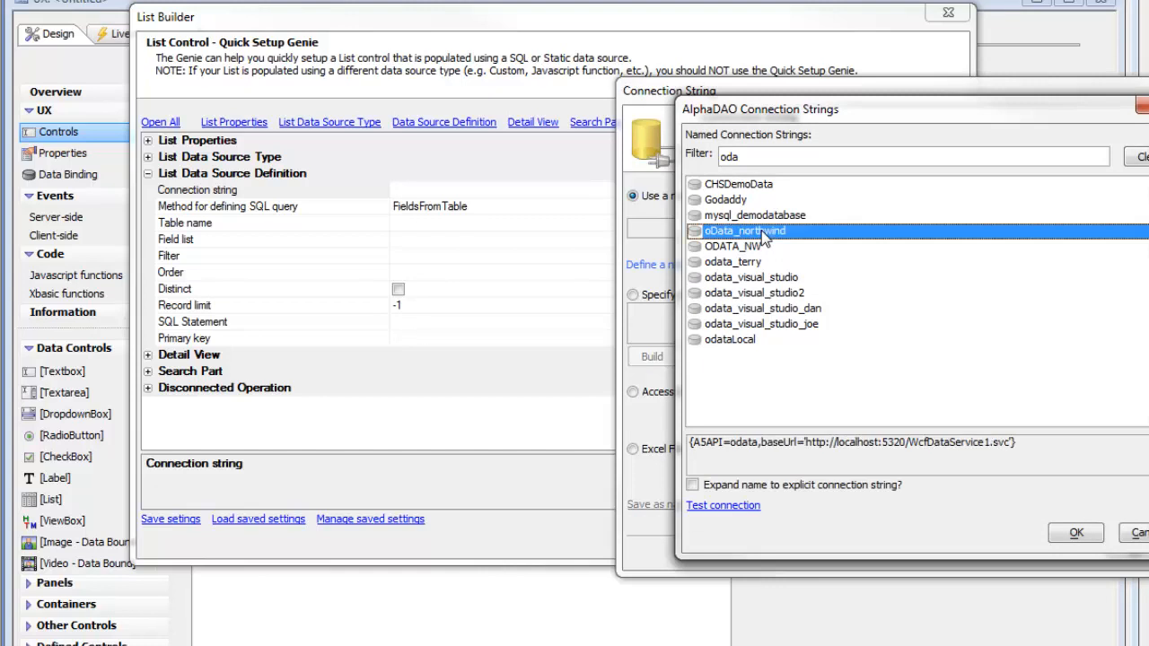
double_click(762, 231)
click(1121, 551)
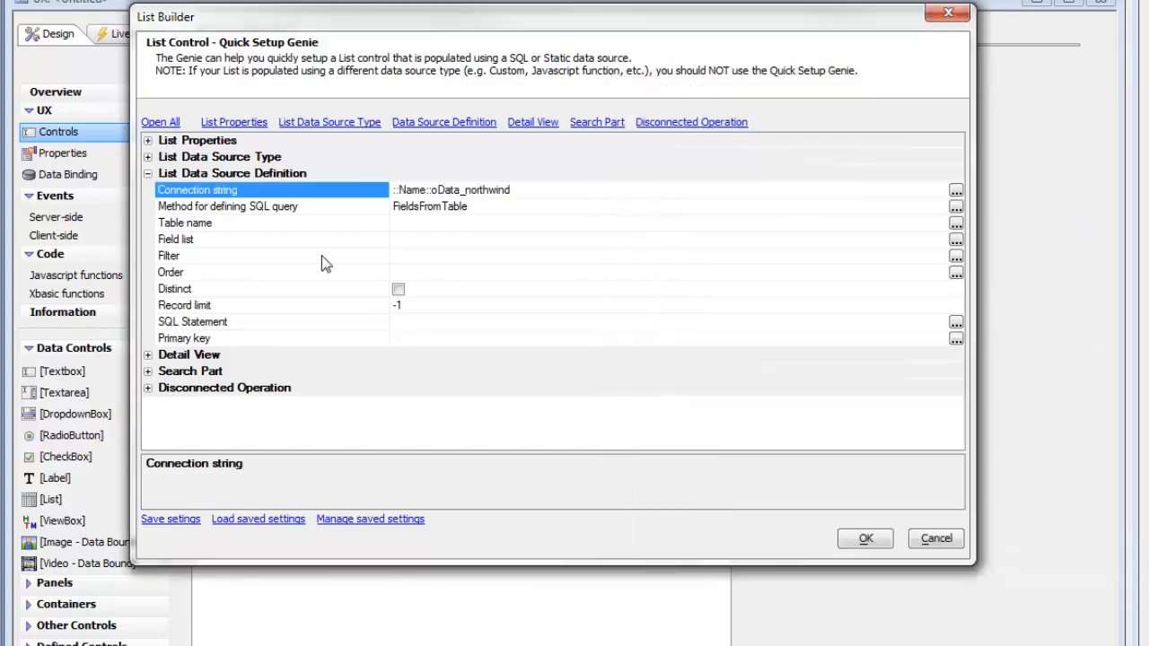
- Base the List on the Customers table with the fields CustomerID, CompanyName, City and Country
double_click(249, 224)
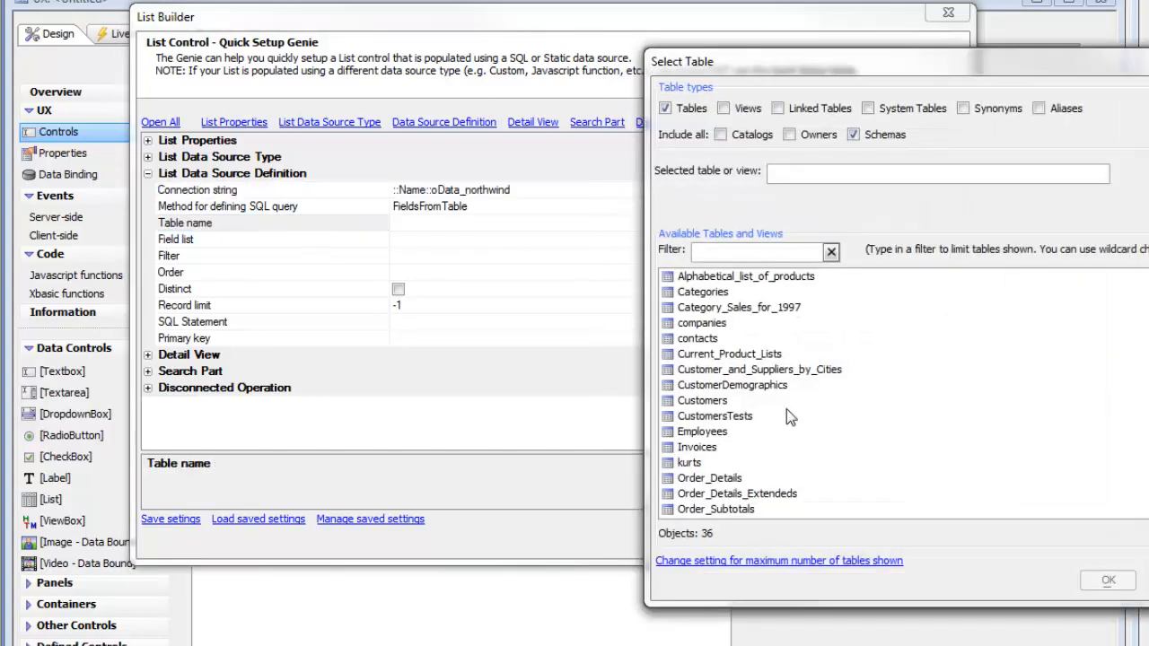
double_click(706, 403)
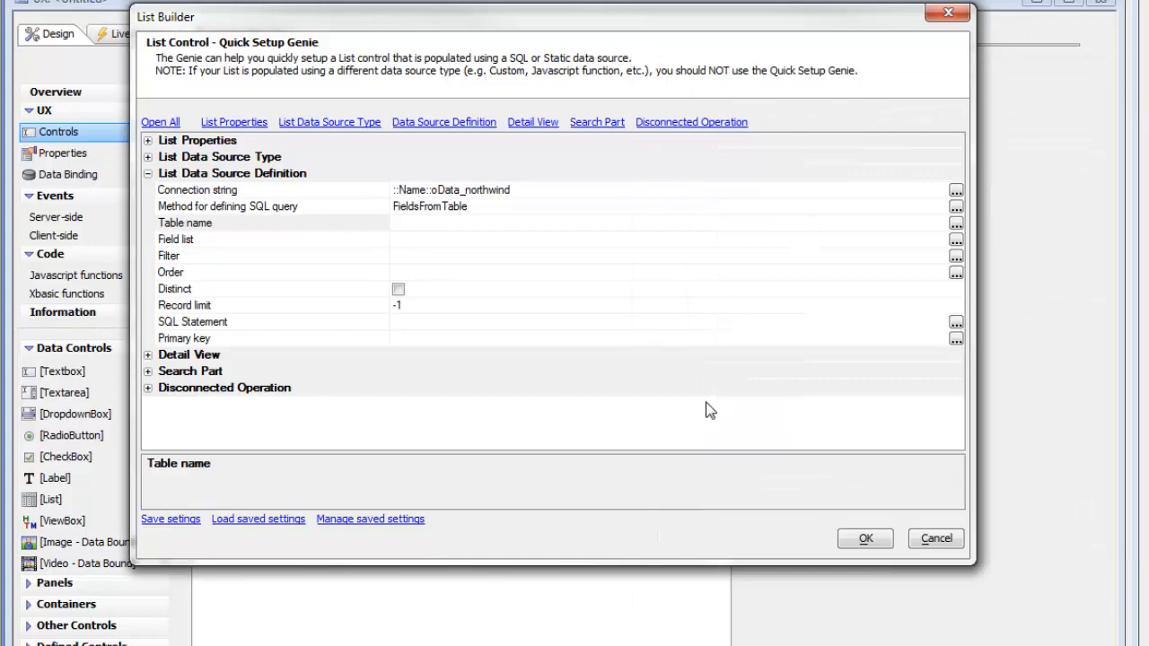
double_click(237, 240)
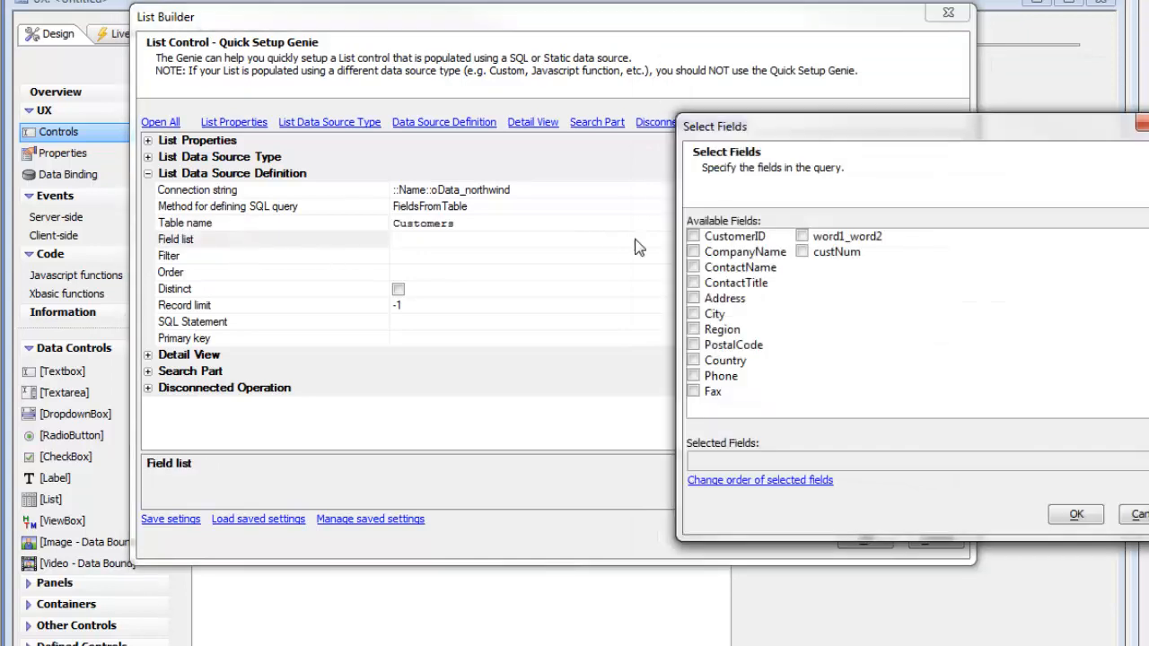
click(692, 237)
click(693, 253)
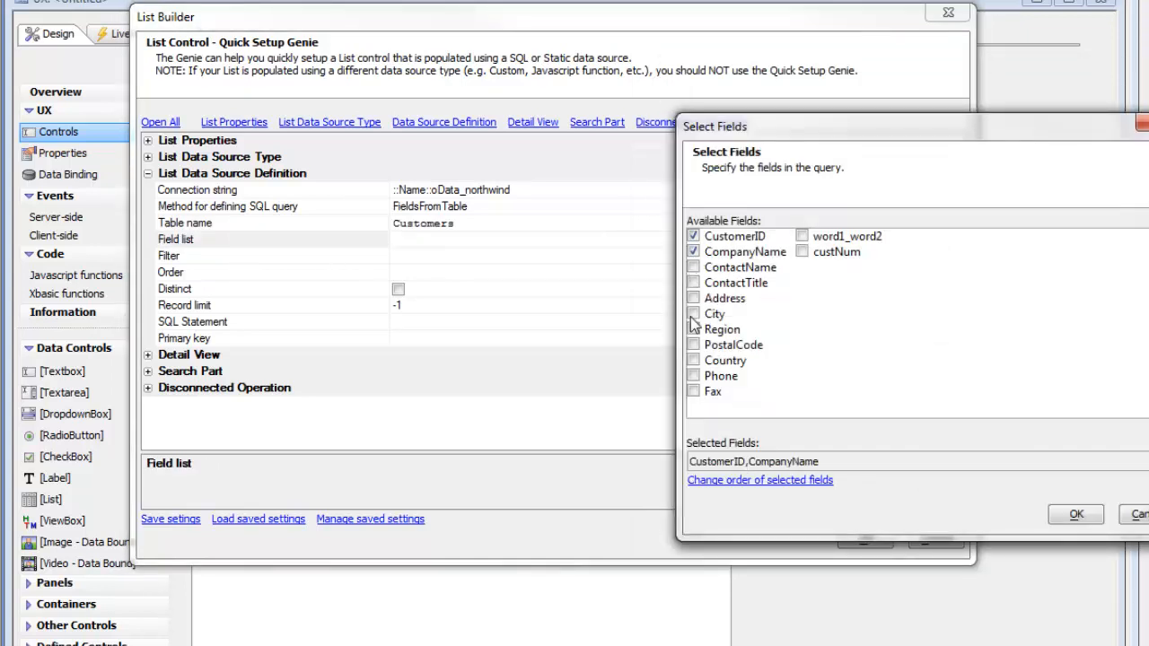
click(692, 314)
click(692, 360)
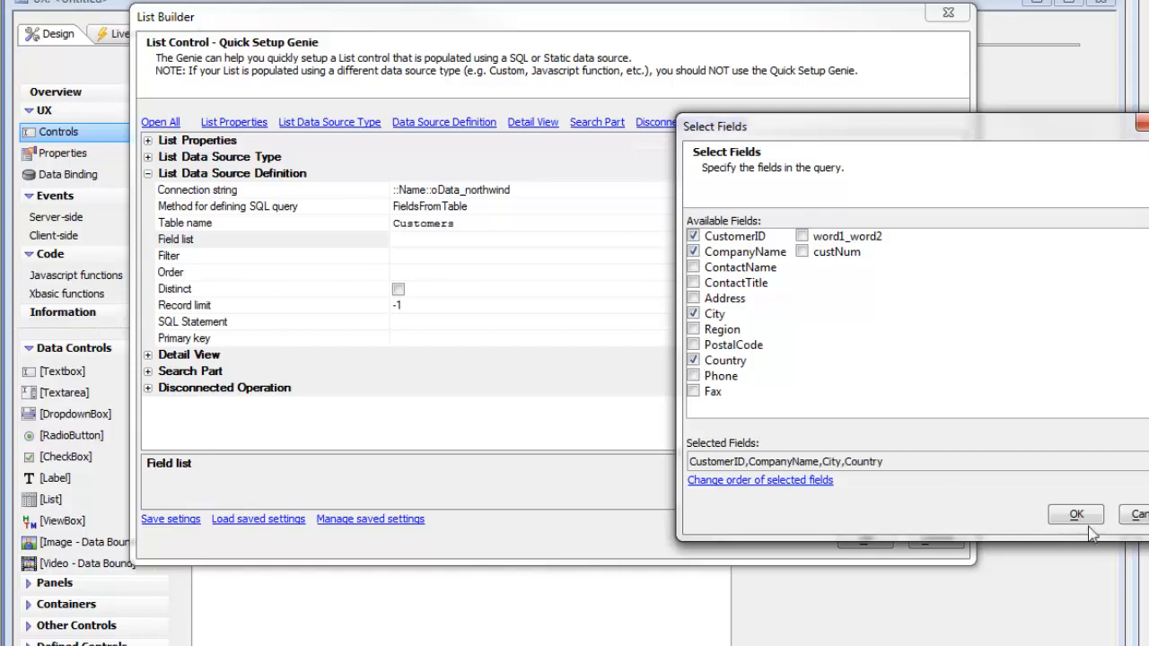
click(1075, 515)
- Enable a Detail View for the List and finish the Quick Setup Genie to generate the controls
click(148, 356)
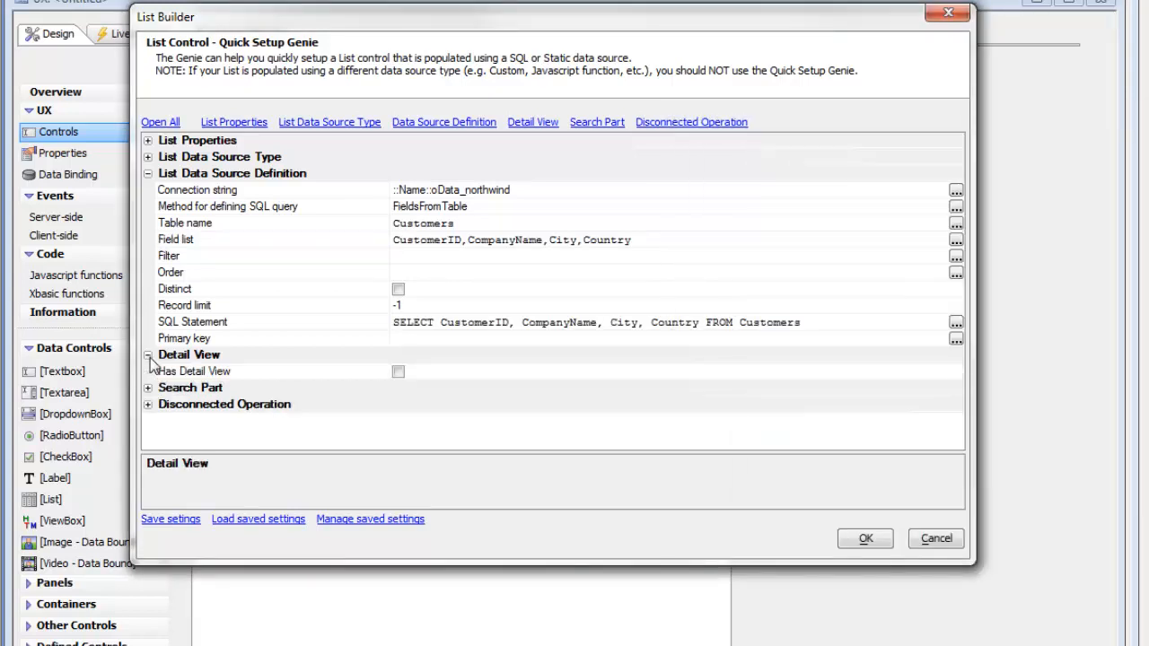
click(399, 371)
click(863, 539)
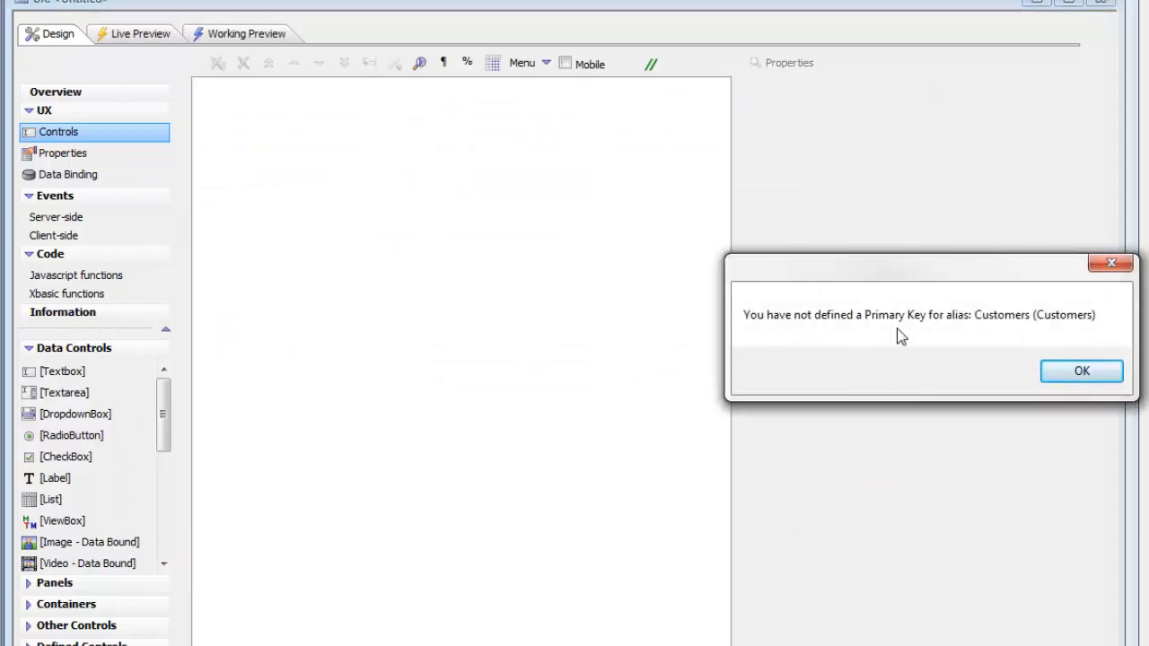
click(1077, 372)
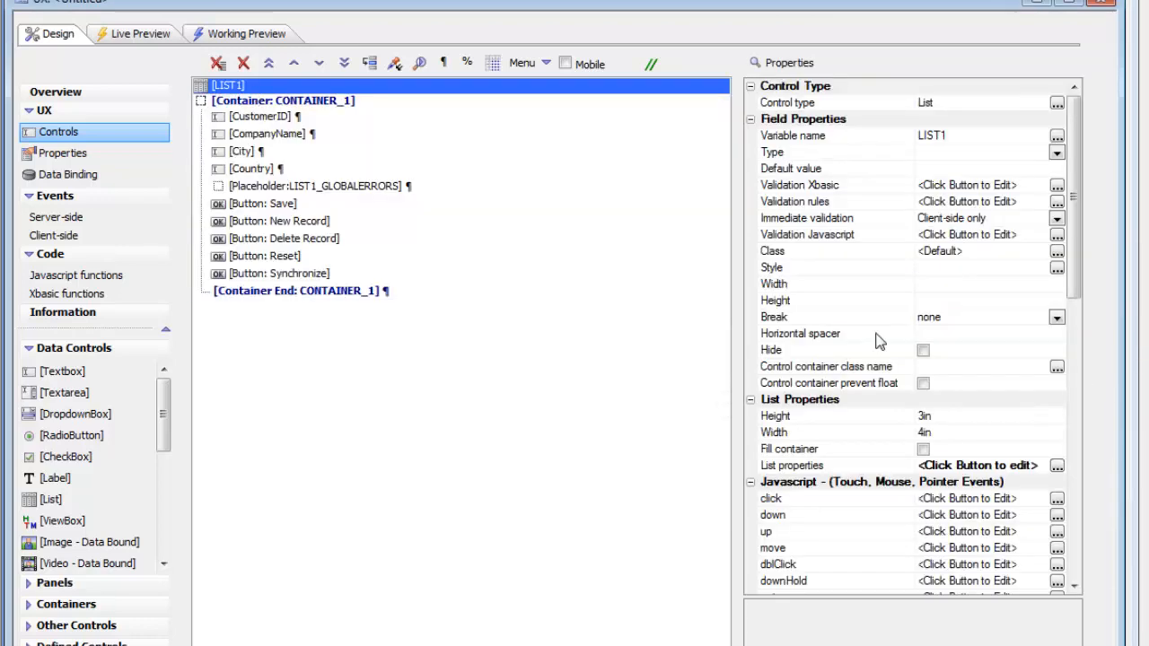
- Set CustomerID as the primary key of LIST1's SQL data source in the List Builder
double_click(824, 465)
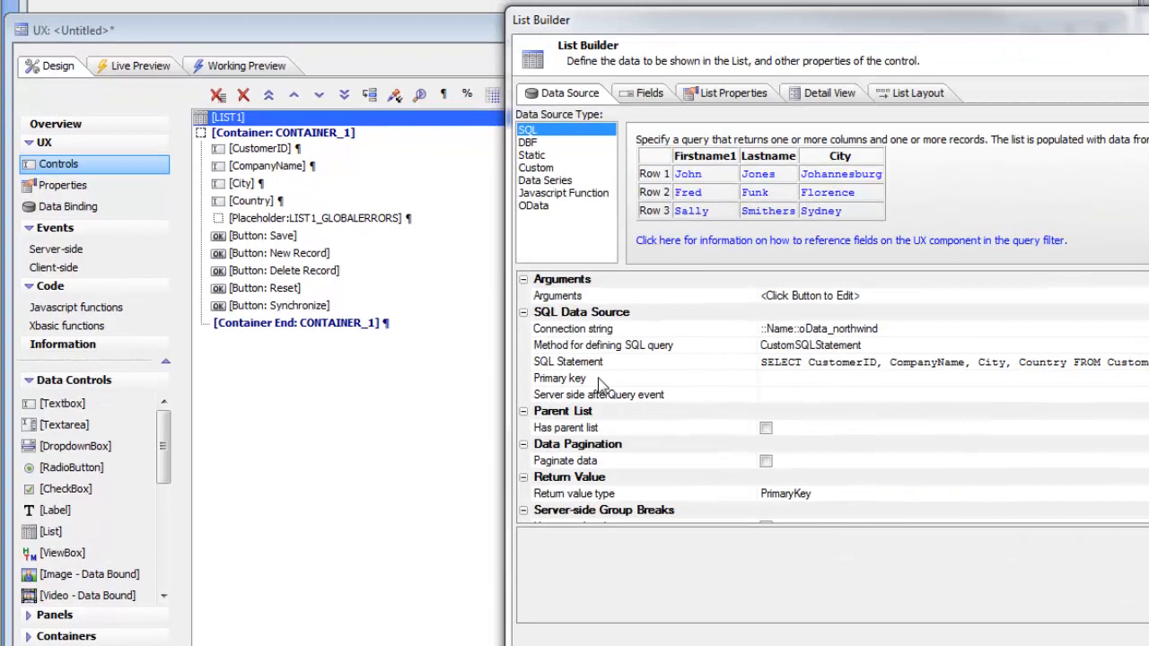
double_click(599, 381)
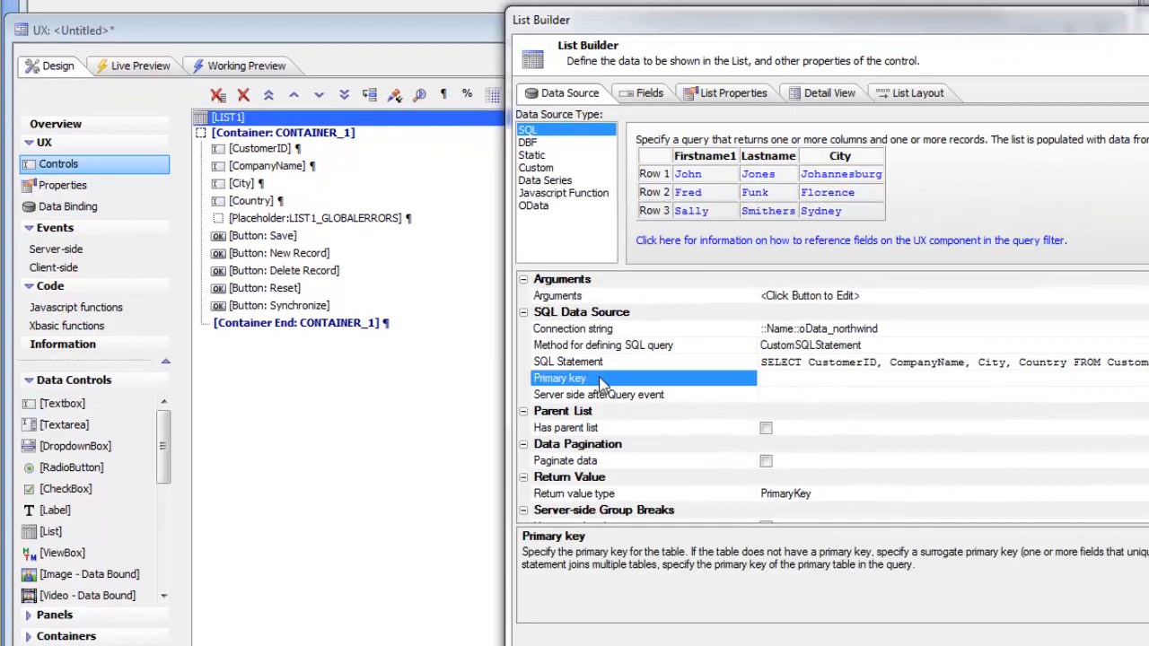
click(697, 196)
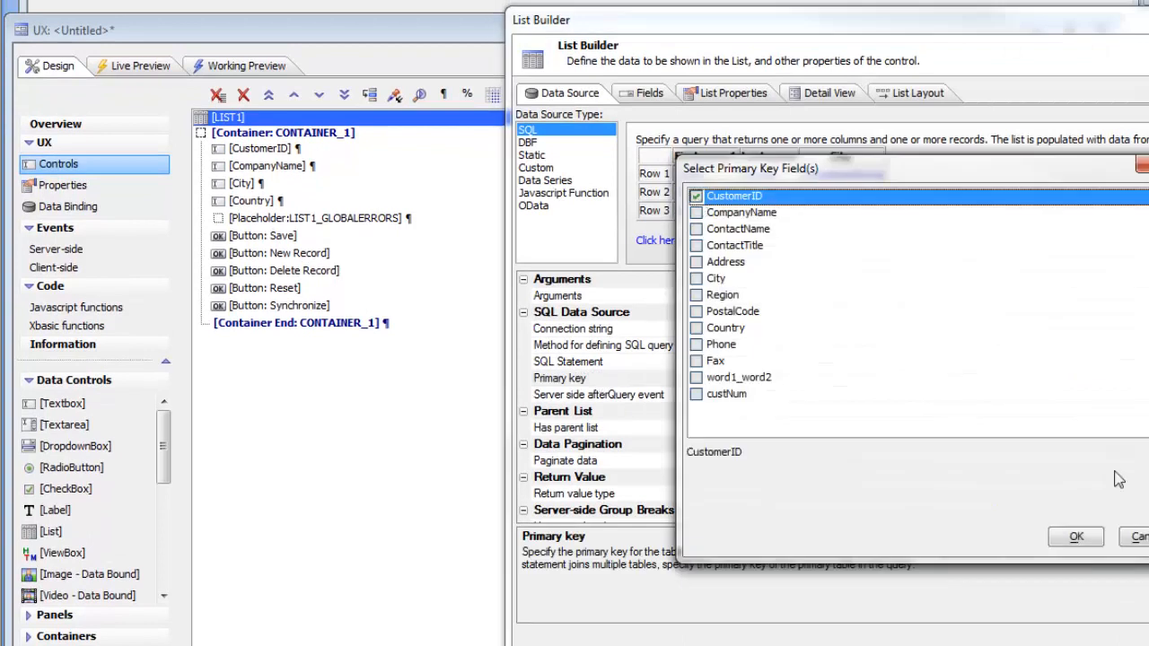
click(1075, 536)
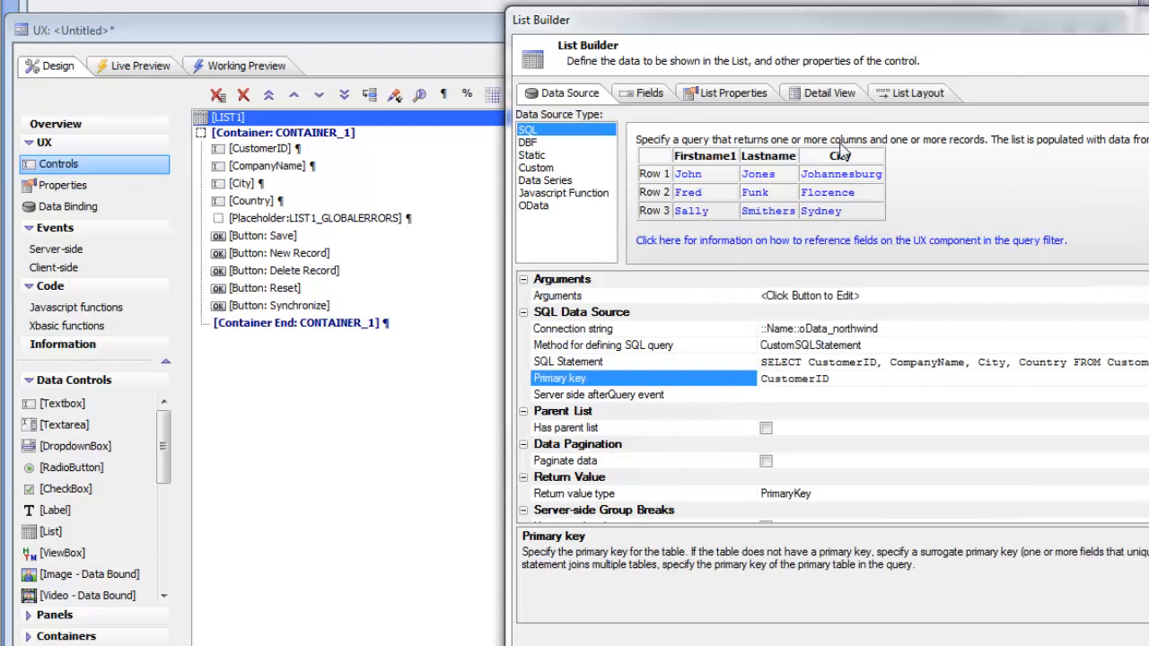
- Set CustomerID as the primary key field of the Customers table in the Detail View's table properties and accept the List Builder changes
click(828, 98)
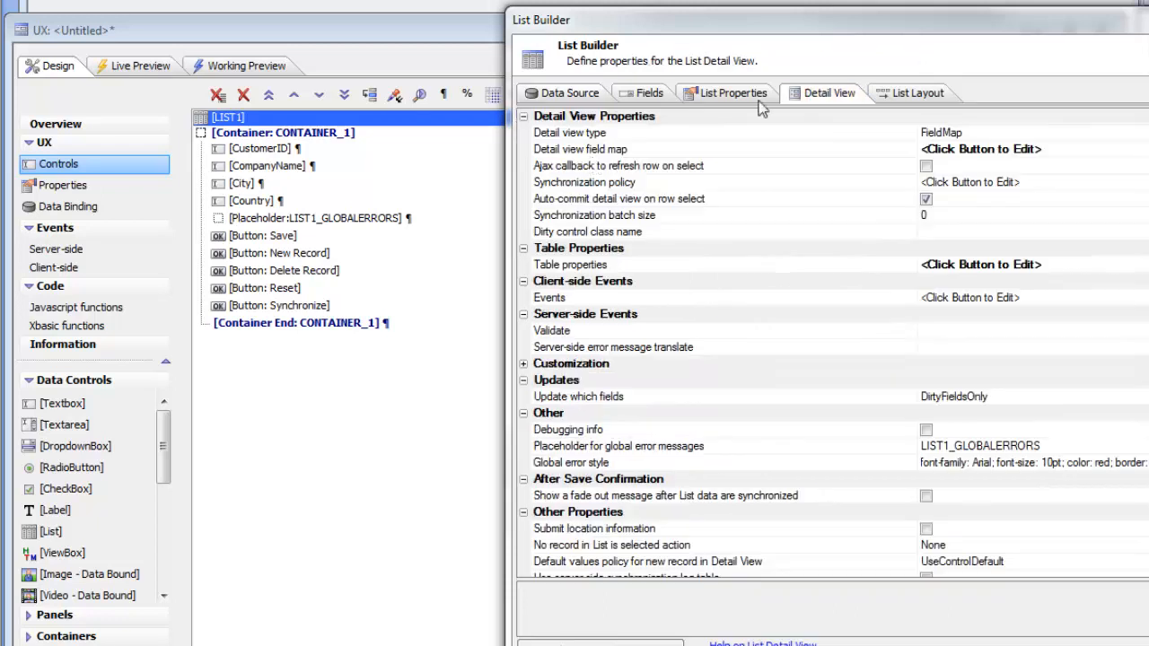
click(594, 268)
double_click(593, 267)
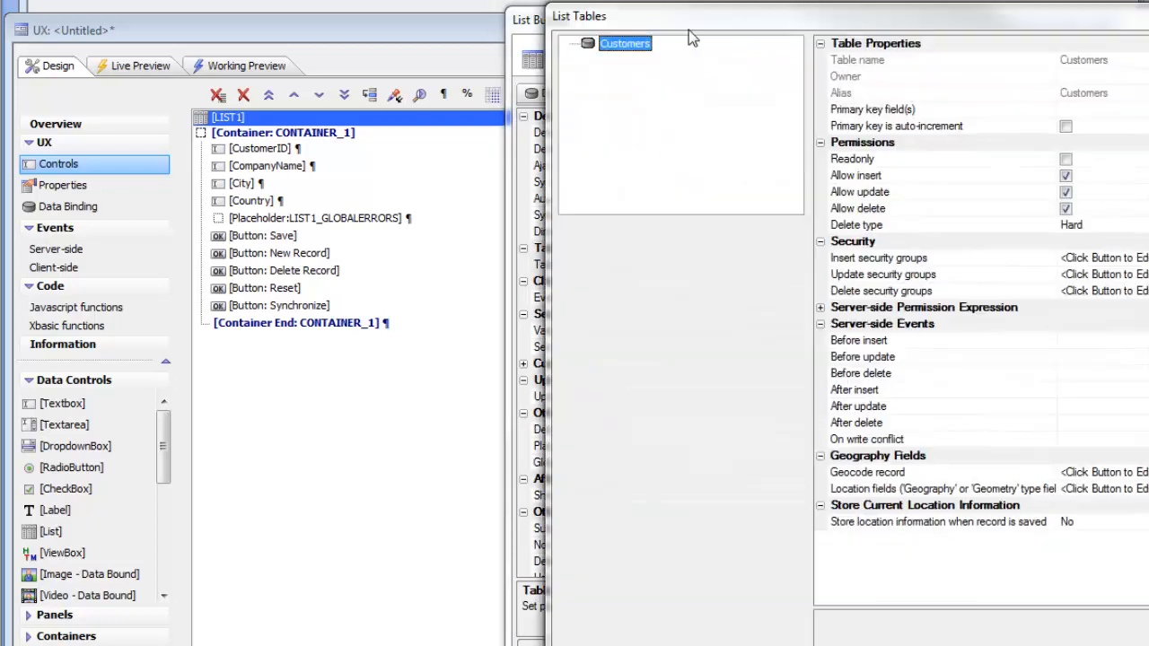
drag(689, 24, 307, 3)
click(538, 102)
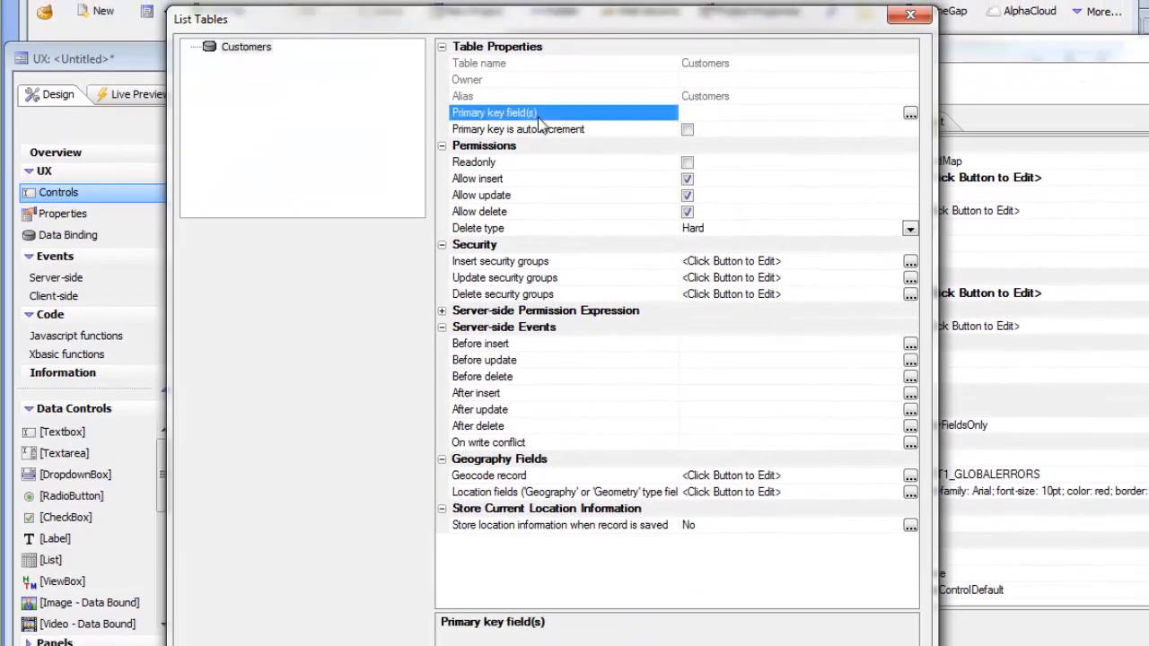
double_click(539, 118)
click(695, 226)
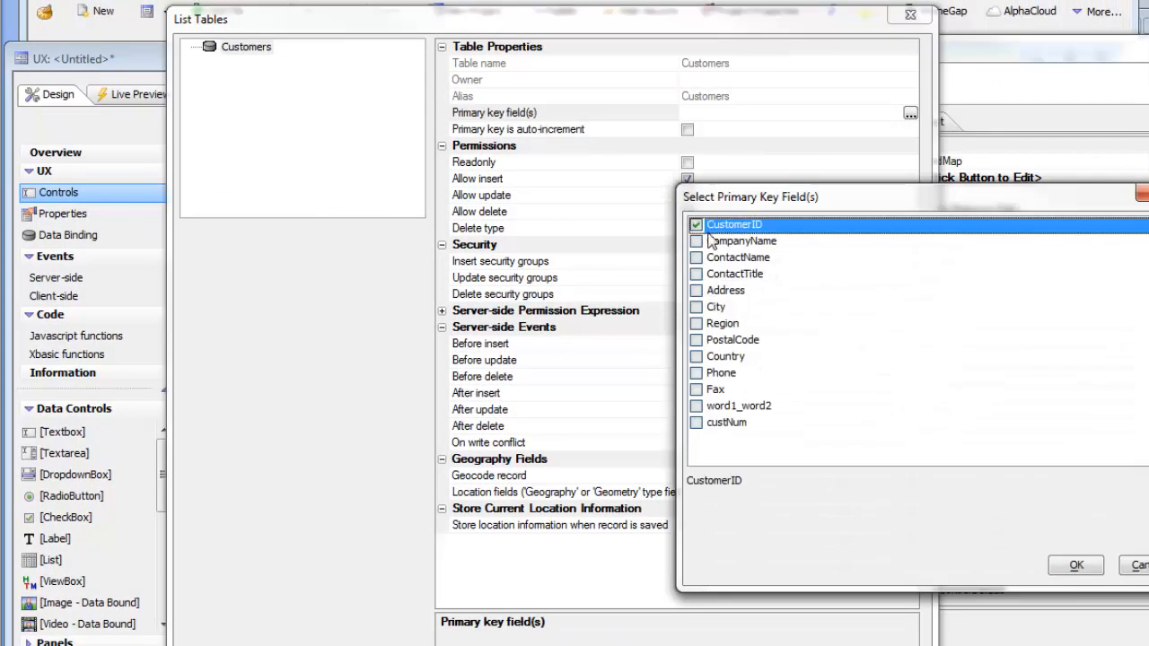
click(1072, 565)
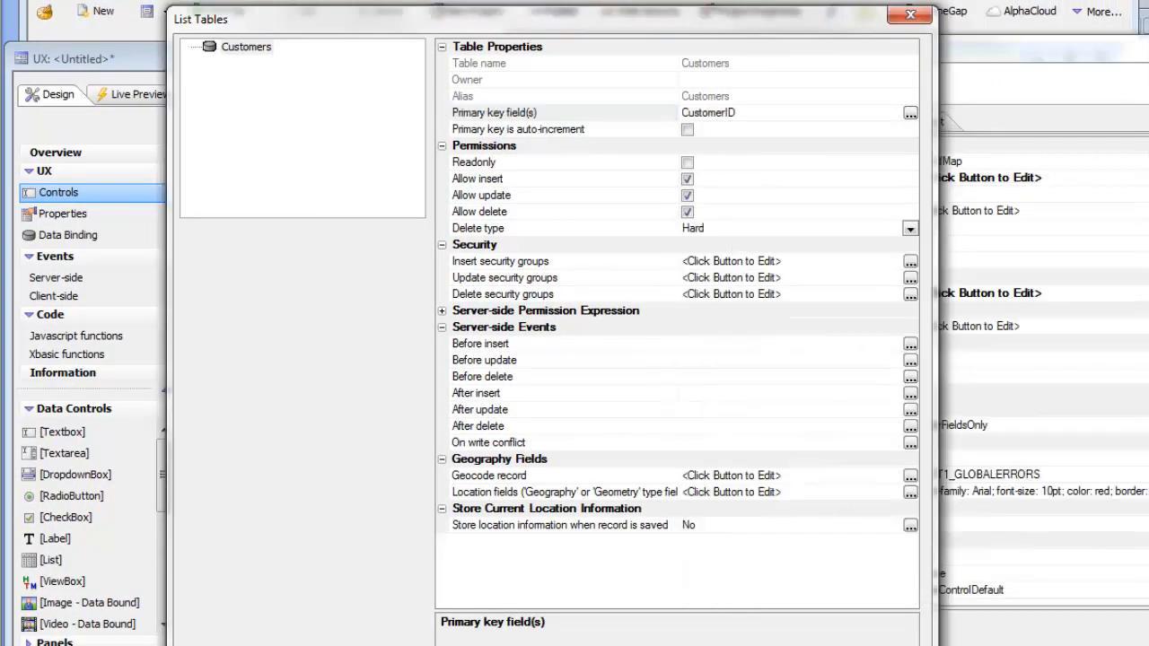
key(Return)
key(Return)
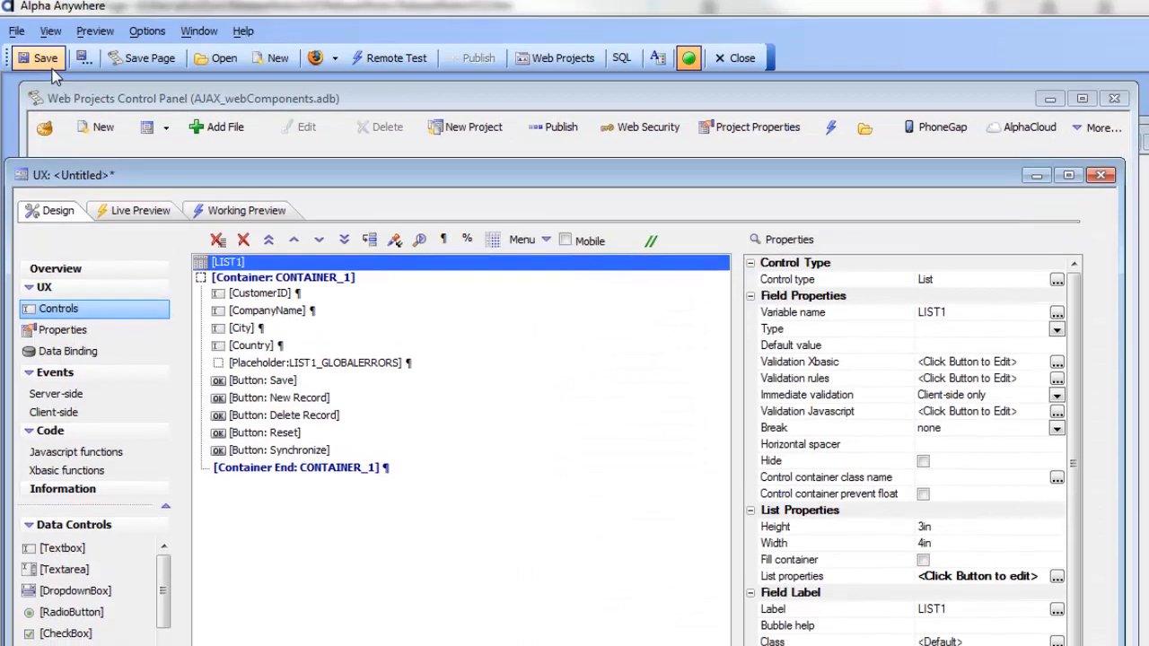
- Save the UX component in the ODATA2 project under the file name ux_odata2
click(45, 23)
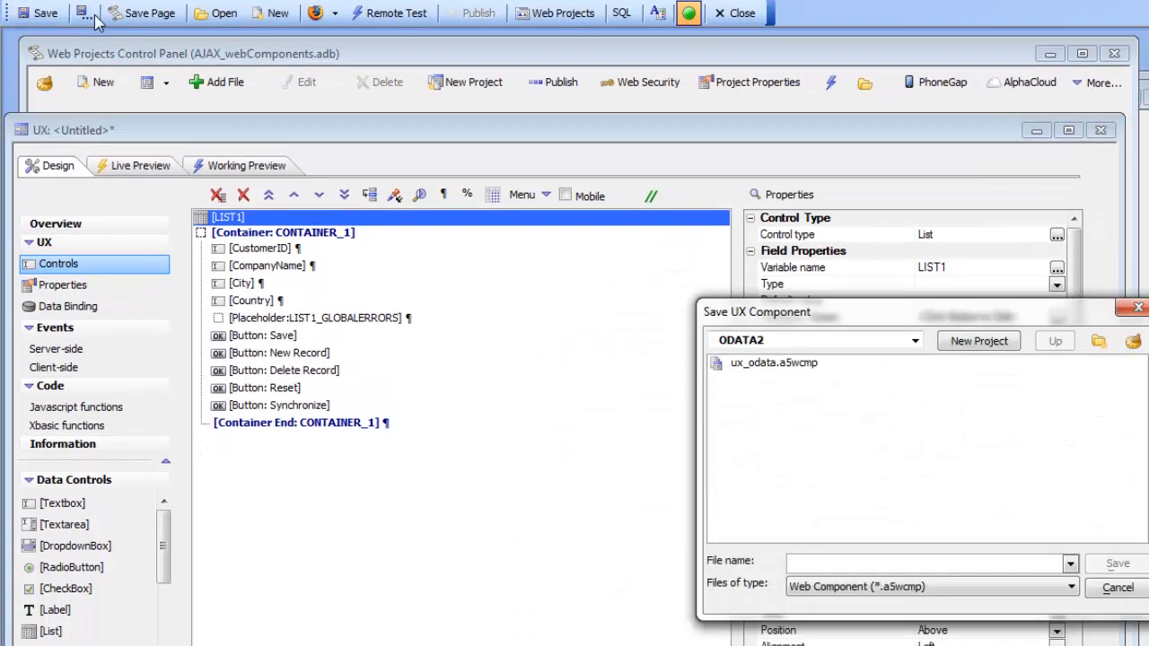
text(ux_odat)
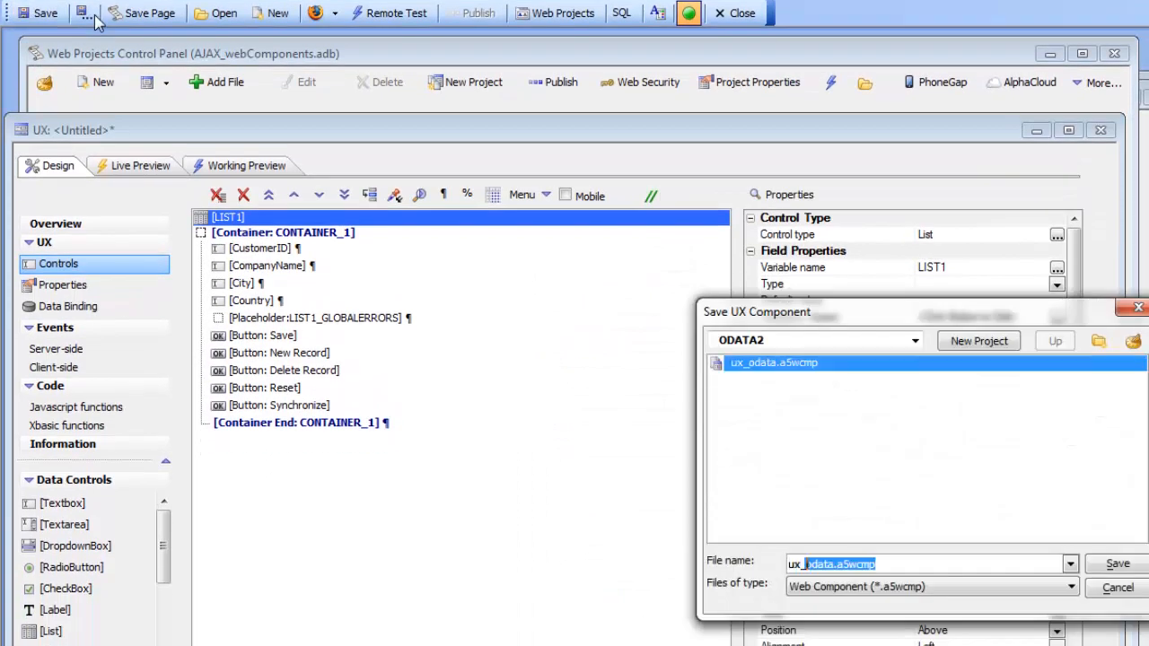
text(a2)
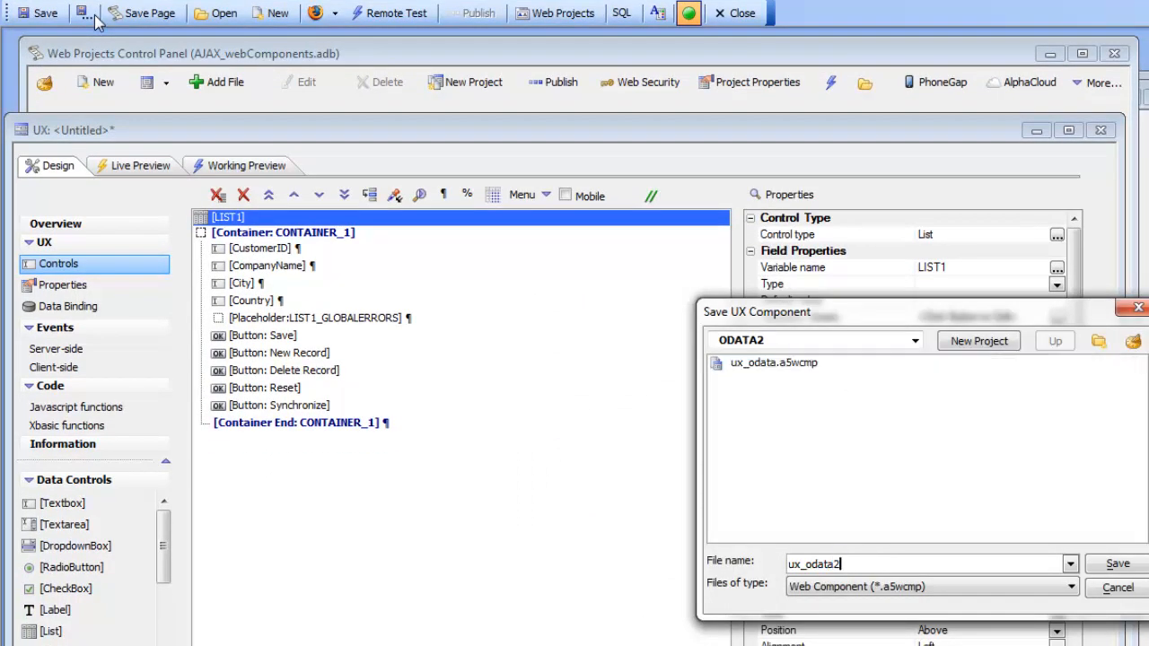
key(Return)
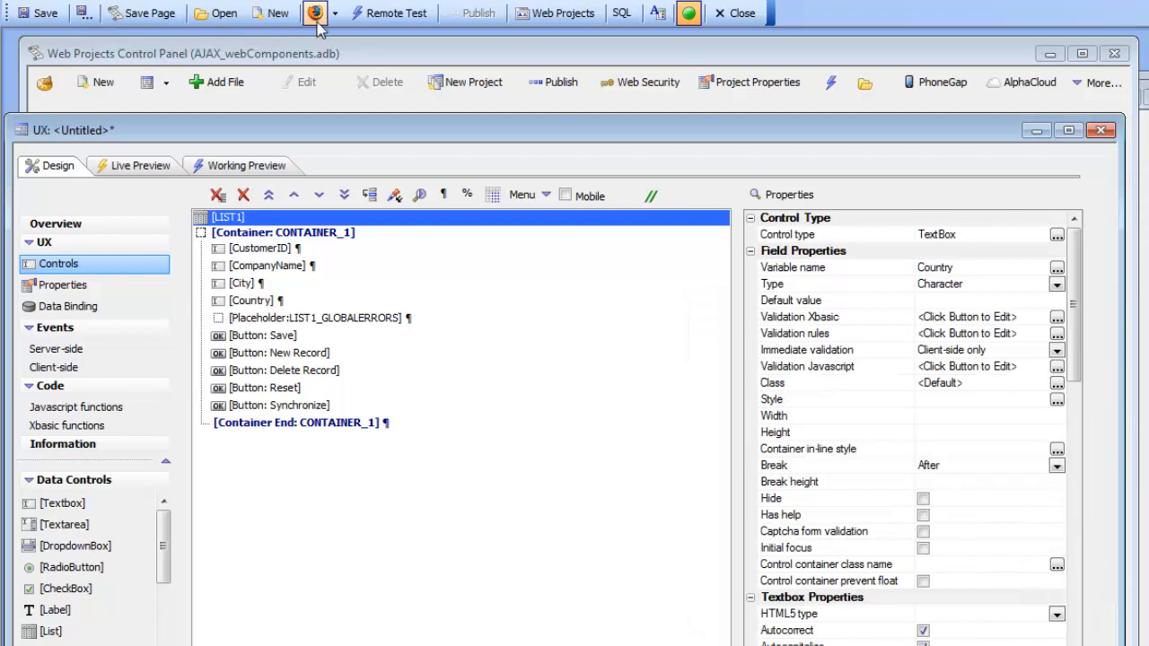
- Open the component in the browser using Fast Preview and select the Lonesome Pine customer in the List to load its details
click(316, 14)
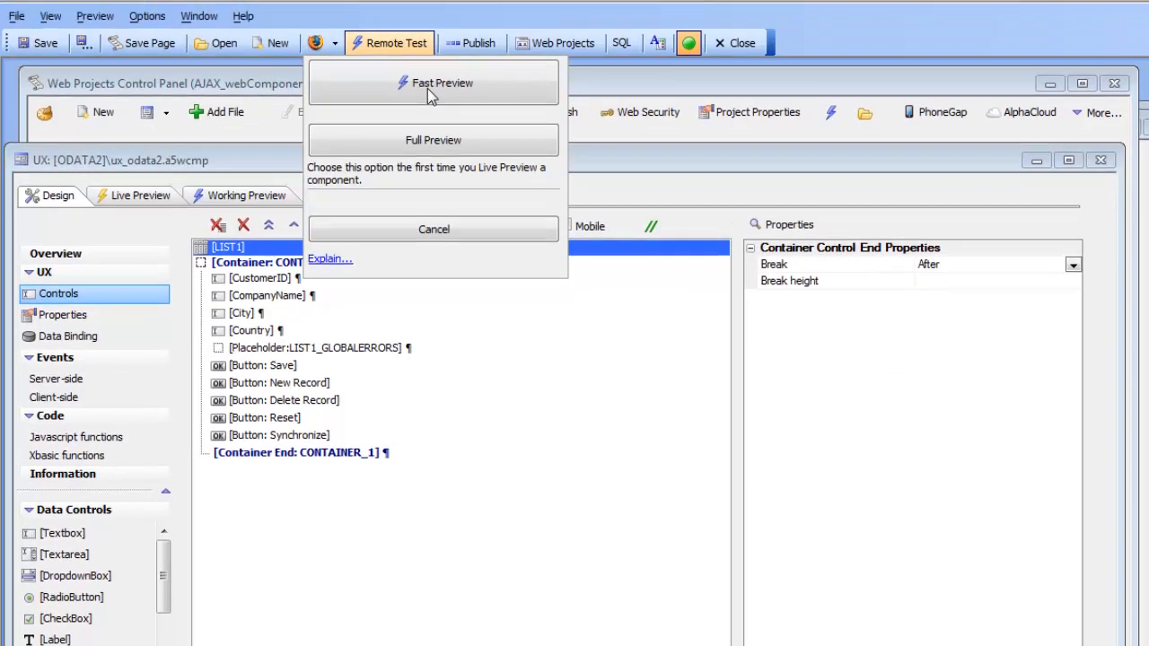
click(428, 52)
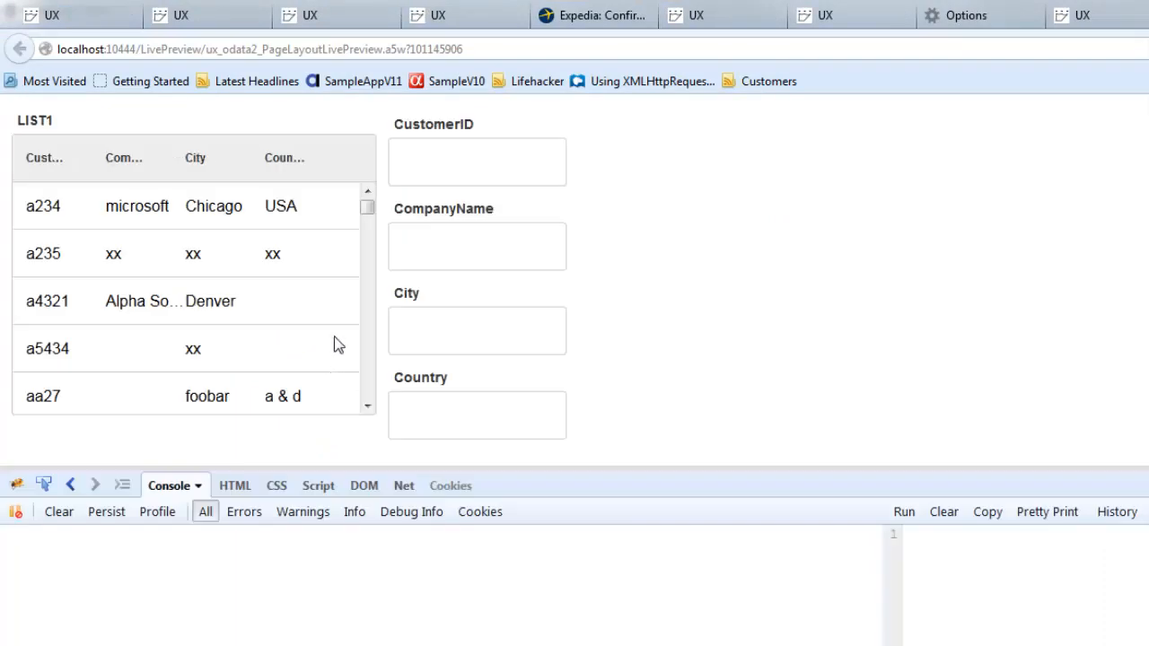
drag(367, 207, 363, 334)
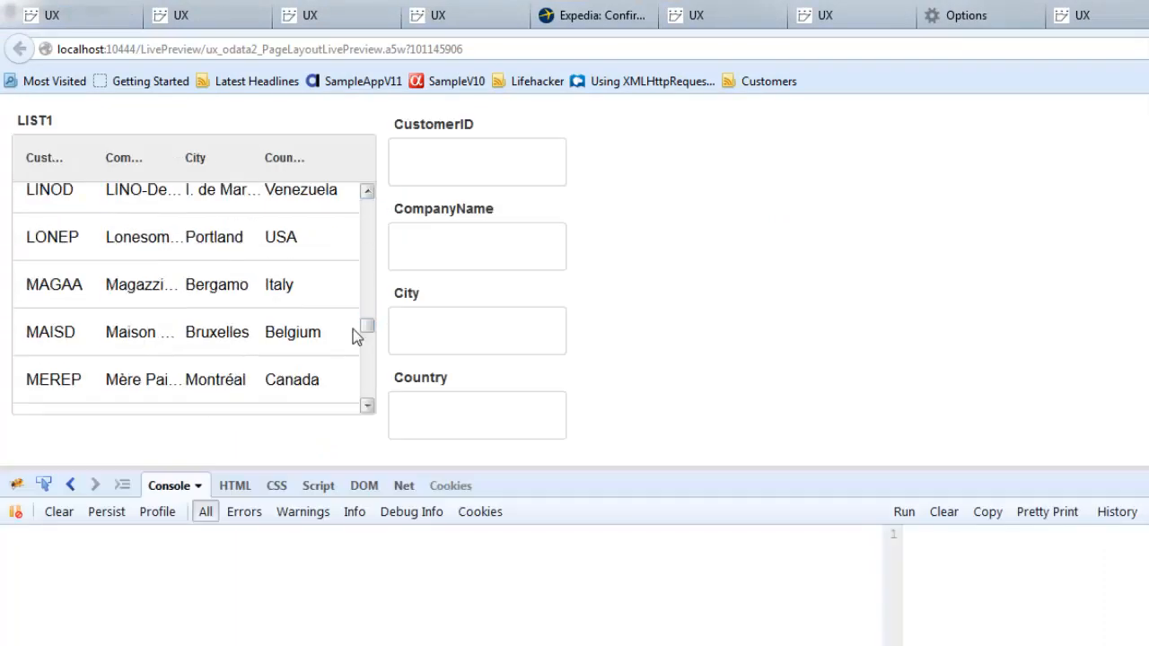
click(43, 241)
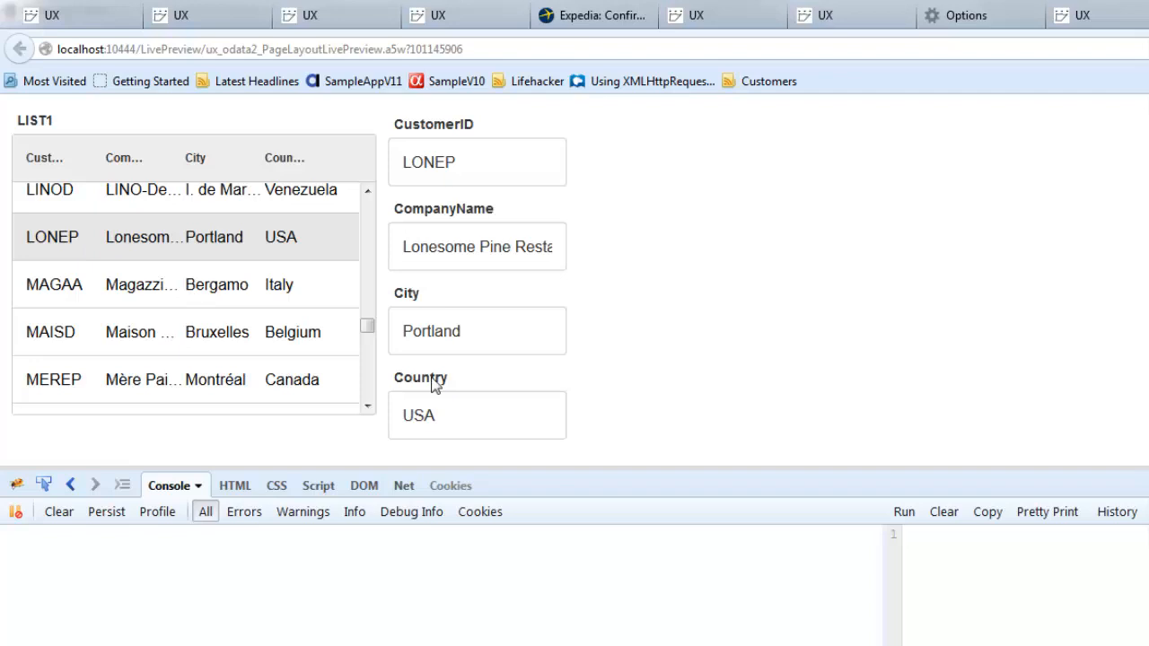
- Set the City of the Lonesome Pine customer to Seattle in the Detail View
drag(482, 342, 357, 338)
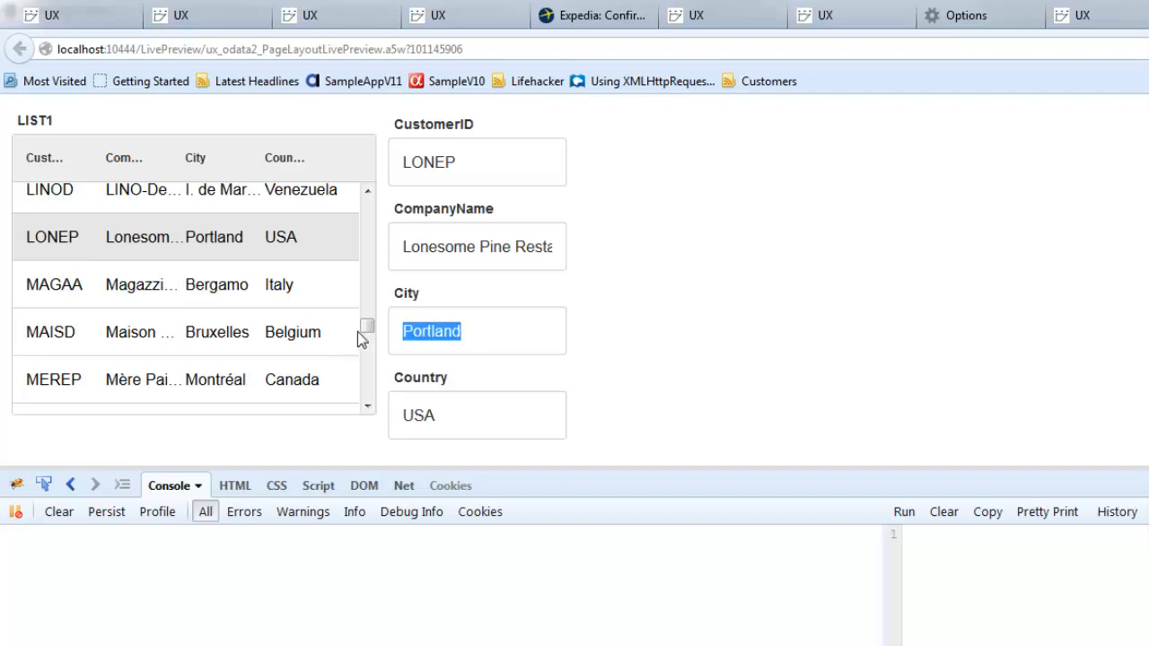
text(Sattle)
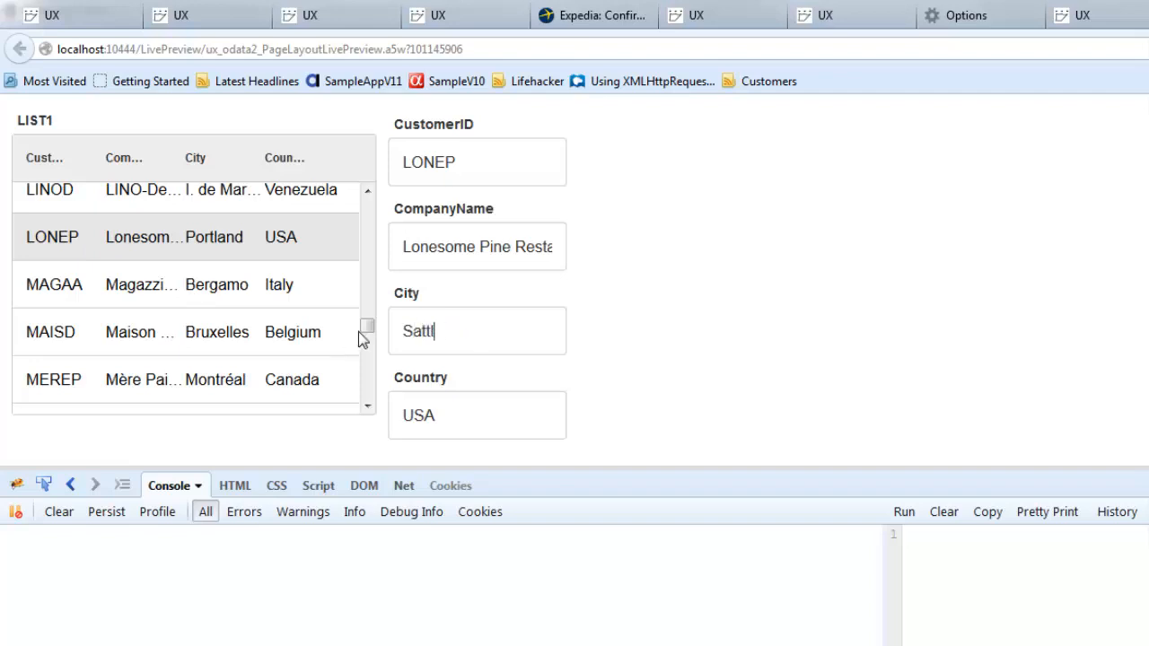
key(BackSpace)
key(BackSpace)
key(BackSpace)
key(BackSpace)
key(BackSpace)
text(eattle)
- Save the edited customer record to the List and synchronize the change with the server
scroll(731, 336, down, 1)
click(451, 434)
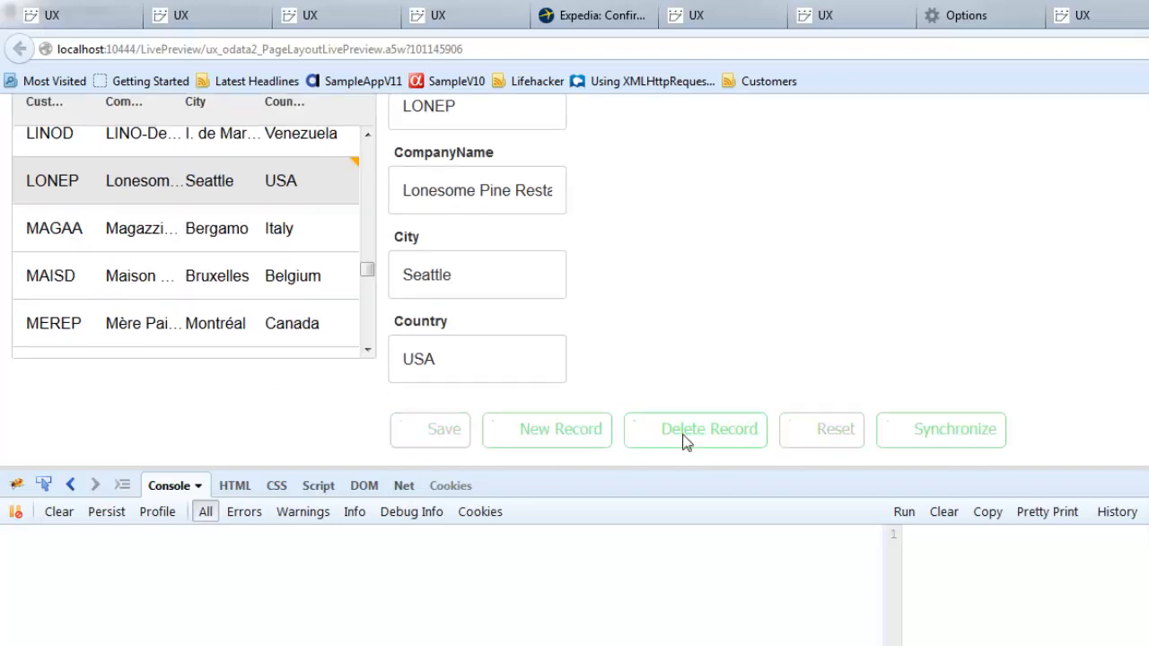
click(928, 434)
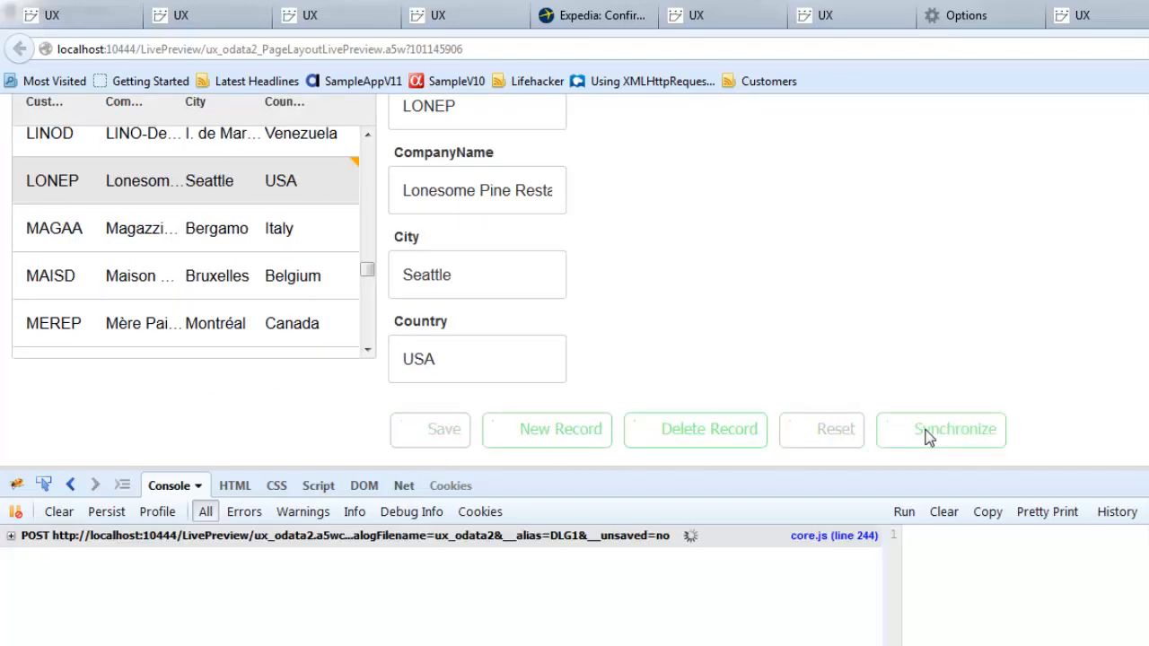